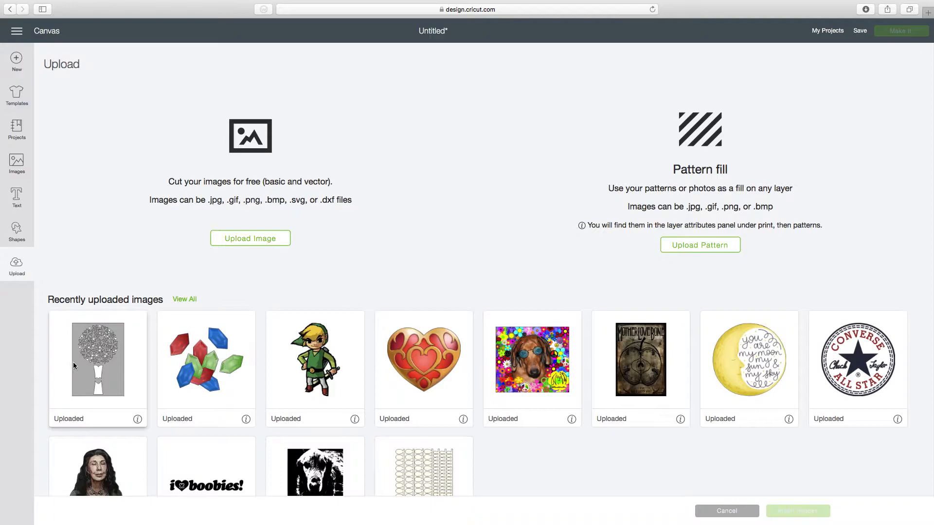
Step: Insert the previously uploaded DigitalGems3DTree image onto the canvas
{"action": "left_click", "coordinate": [93, 366]}
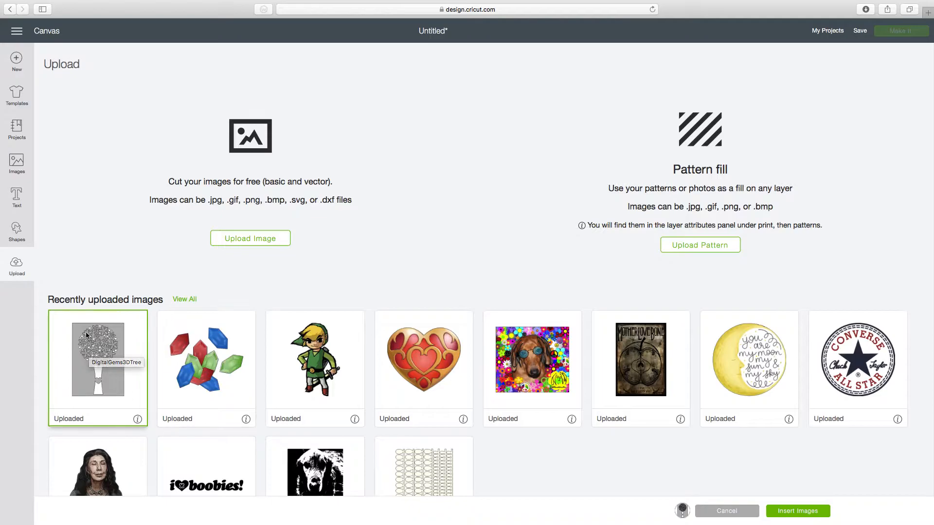
{"action": "scroll", "coordinate": [97, 366], "scroll_direction": "down", "scroll_amount": 1}
{"action": "left_click", "coordinate": [102, 334]}
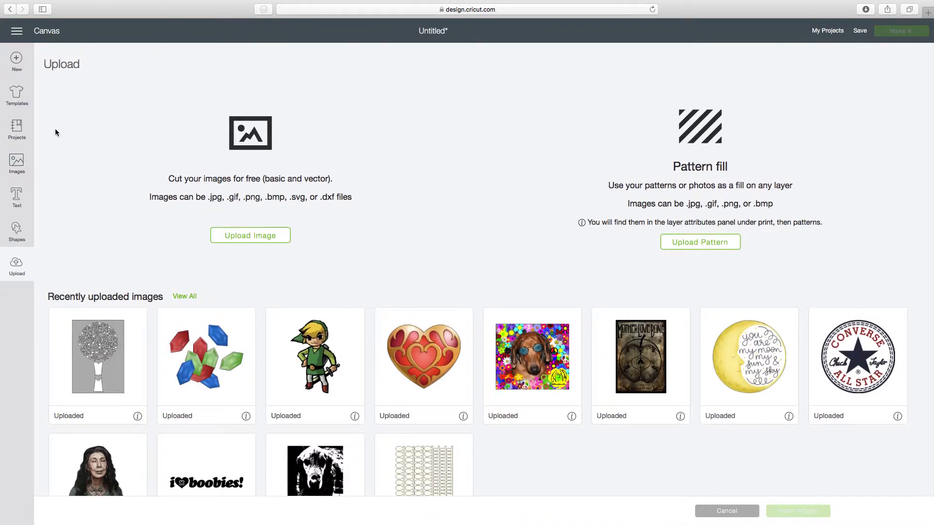
{"action": "left_click", "coordinate": [105, 346]}
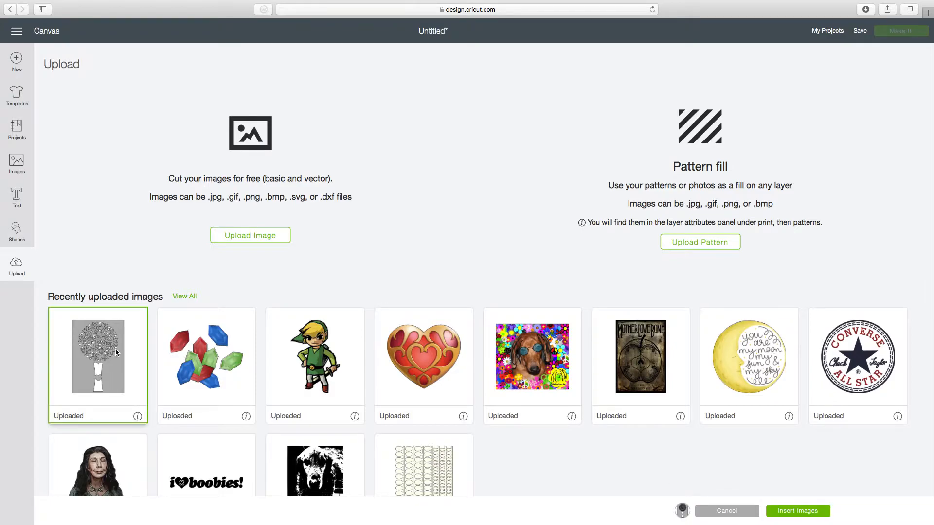
{"action": "left_click", "coordinate": [818, 517]}
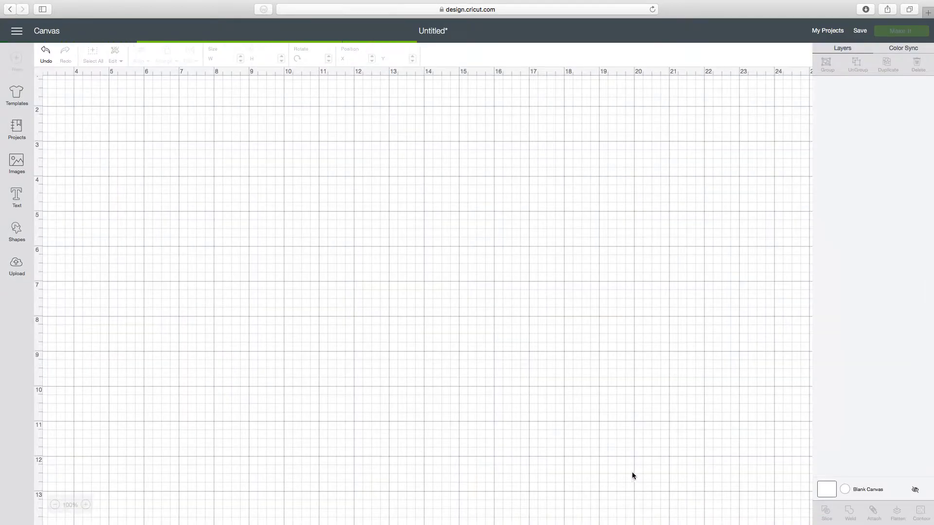
Step: Scale the tree panel down proportionally to about 6.79 by 9.62 inches
{"action": "left_click_drag", "start_coordinate": [218, 263], "coordinate": [416, 219]}
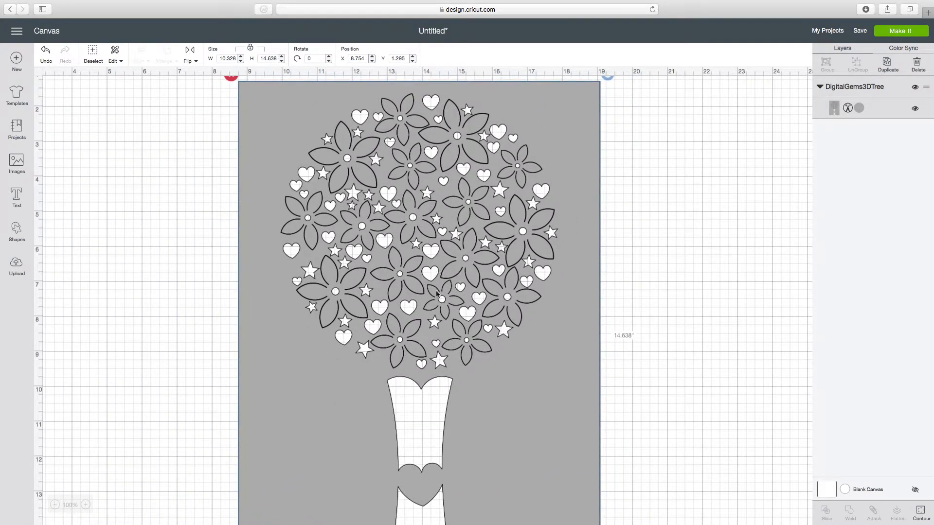
{"action": "scroll", "coordinate": [477, 352], "scroll_direction": "down", "scroll_amount": 4}
{"action": "left_click_drag", "start_coordinate": [605, 511], "coordinate": [480, 327]}
{"action": "scroll", "coordinate": [441, 187], "scroll_direction": "up", "scroll_amount": 5}
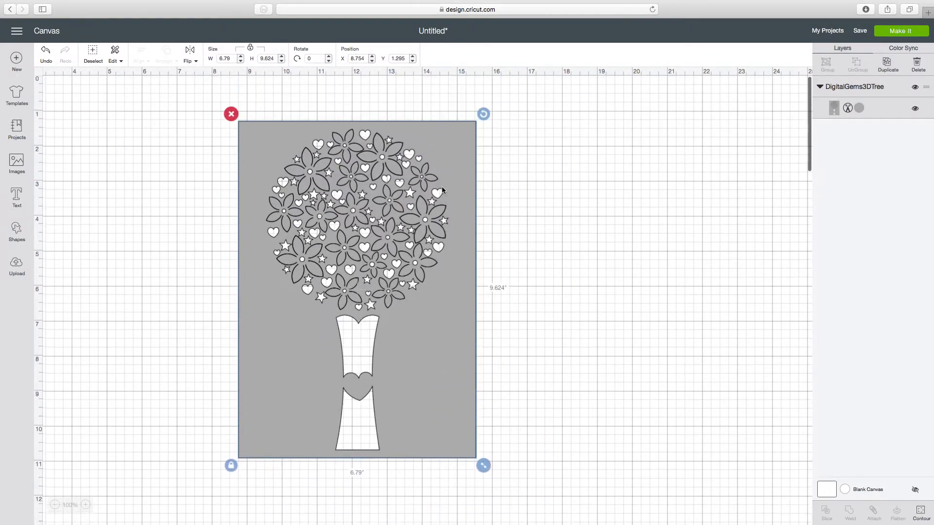
Step: Move the tree panel to about X 4.27, Y 0.77, leaving free canvas beside its right edge
{"action": "left_click_drag", "start_coordinate": [458, 198], "coordinate": [502, 165]}
{"action": "scroll", "coordinate": [345, 153], "scroll_direction": "down", "scroll_amount": 1}
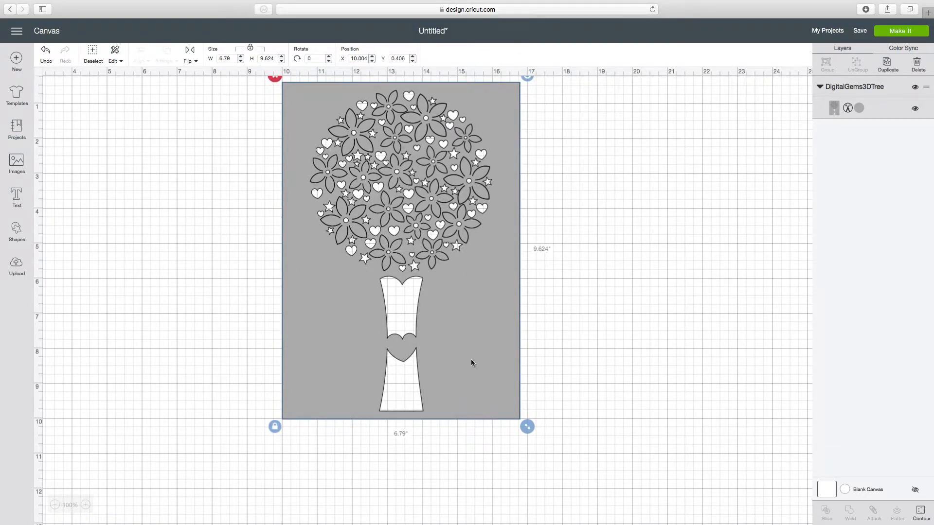
{"action": "left_click_drag", "start_coordinate": [319, 119], "coordinate": [341, 130]}
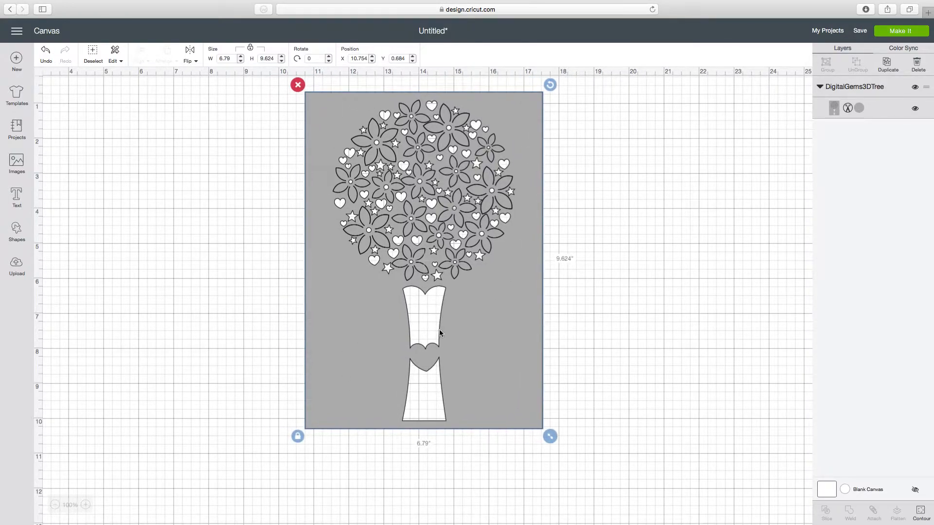
{"action": "mouse_move", "coordinate": [336, 329]}
{"action": "left_mouse_down"}
{"action": "mouse_move", "coordinate": [351, 330]}
{"action": "mouse_move", "coordinate": [342, 333]}
{"action": "left_mouse_up"}
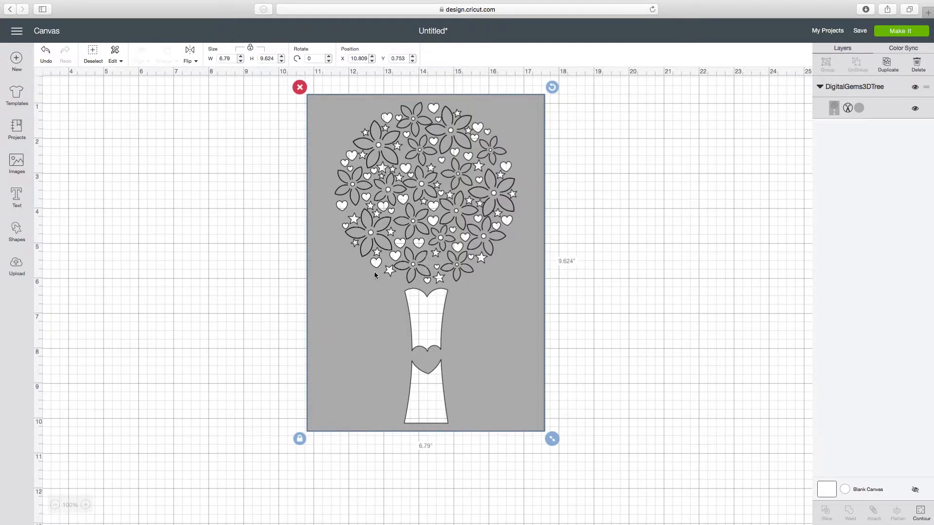
{"action": "left_click_drag", "start_coordinate": [335, 170], "coordinate": [105, 170]}
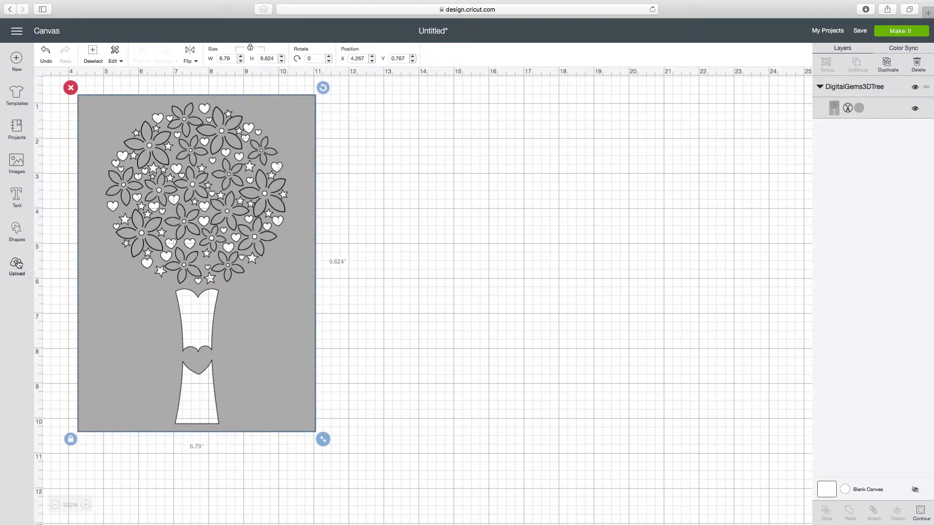
Step: Add a square with unlocked proportions and stretch it over the tree panel to about 6.74 by 9.58 inches
{"action": "left_click", "coordinate": [16, 230]}
{"action": "left_click", "coordinate": [56, 162]}
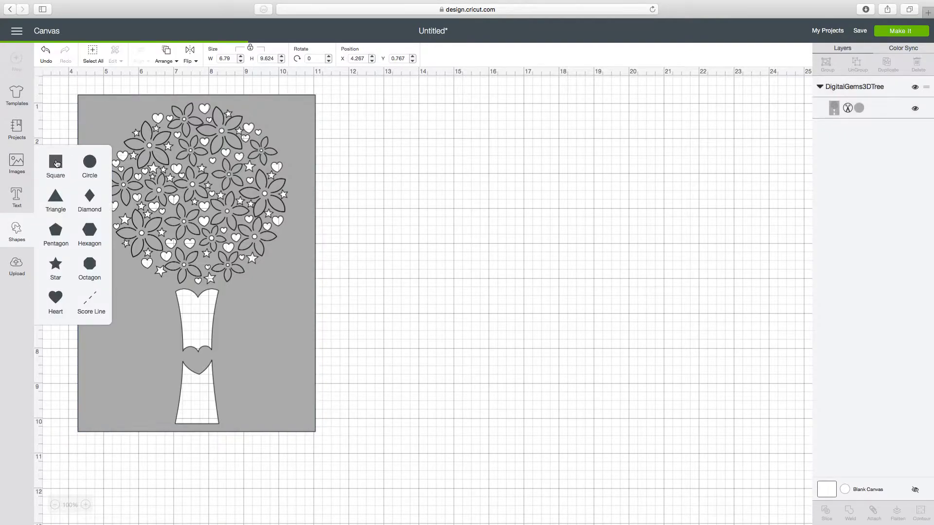
{"action": "left_click_drag", "start_coordinate": [144, 223], "coordinate": [463, 262]}
{"action": "left_click", "coordinate": [364, 333]}
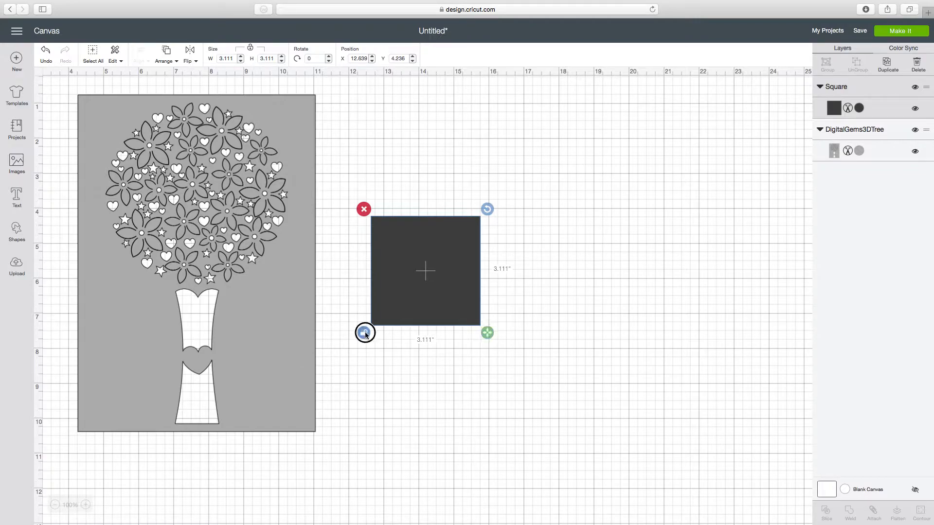
{"action": "left_click_drag", "start_coordinate": [453, 313], "coordinate": [321, 439]}
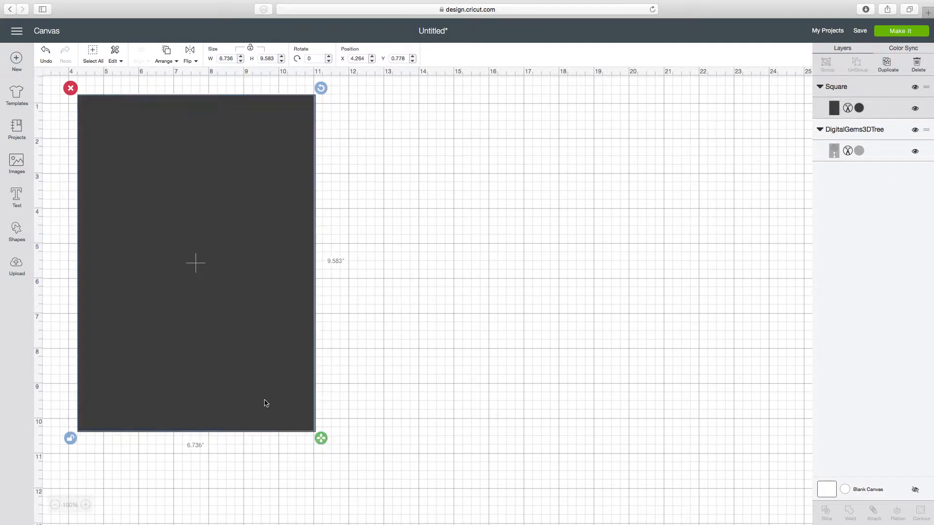
Step: Place the dark rectangle against the tree panel's right edge and stretch its height to about 9.61 inches
{"action": "left_click_drag", "start_coordinate": [265, 404], "coordinate": [502, 401]}
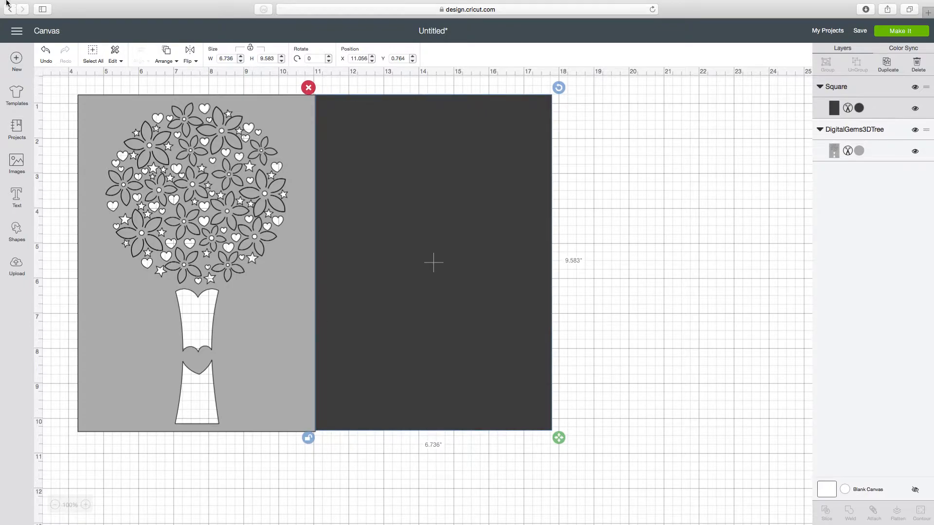
{"action": "left_click", "coordinate": [634, 466]}
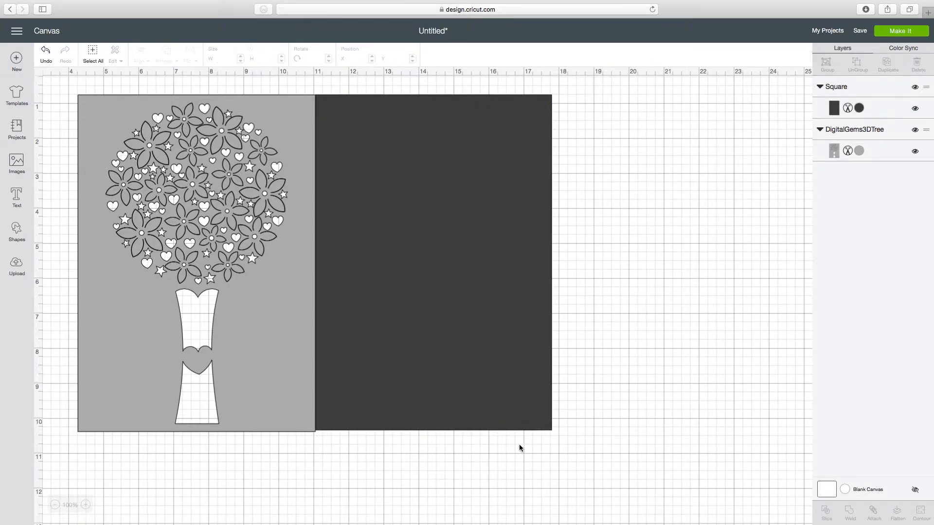
{"action": "left_click", "coordinate": [547, 429]}
{"action": "left_click_drag", "start_coordinate": [557, 437], "coordinate": [558, 439]}
{"action": "left_click", "coordinate": [610, 413]}
Step: Recolor the dark rectangle with the same light gray project color as the tree panel
{"action": "left_click", "coordinate": [422, 259]}
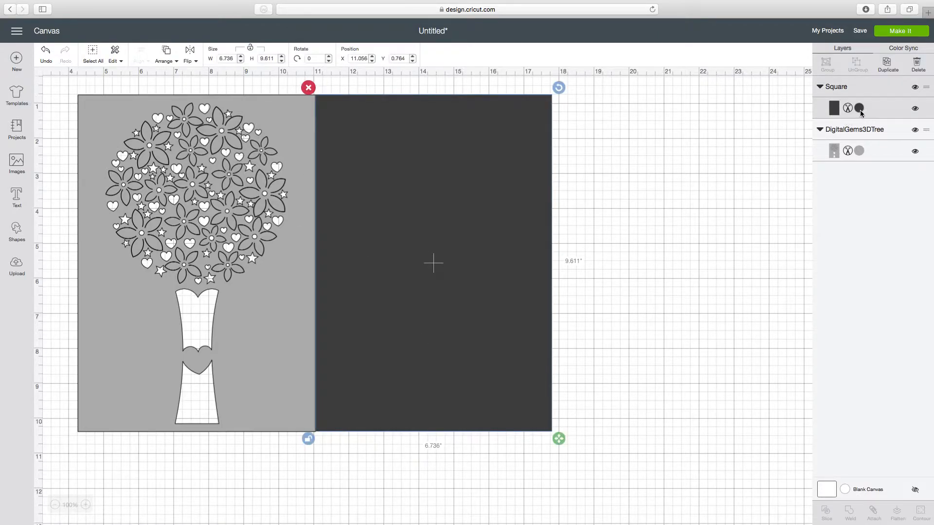
{"action": "left_click", "coordinate": [859, 109]}
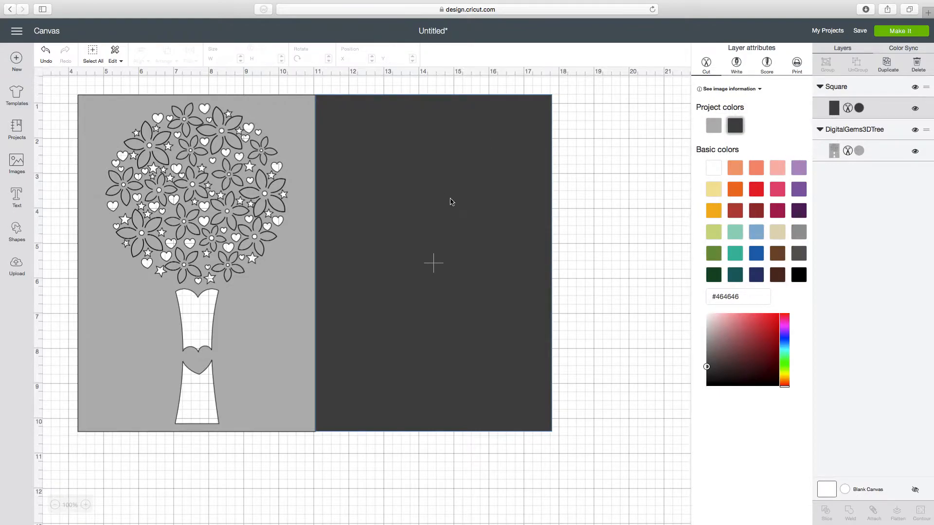
{"action": "left_click", "coordinate": [715, 128]}
{"action": "left_click", "coordinate": [389, 173]}
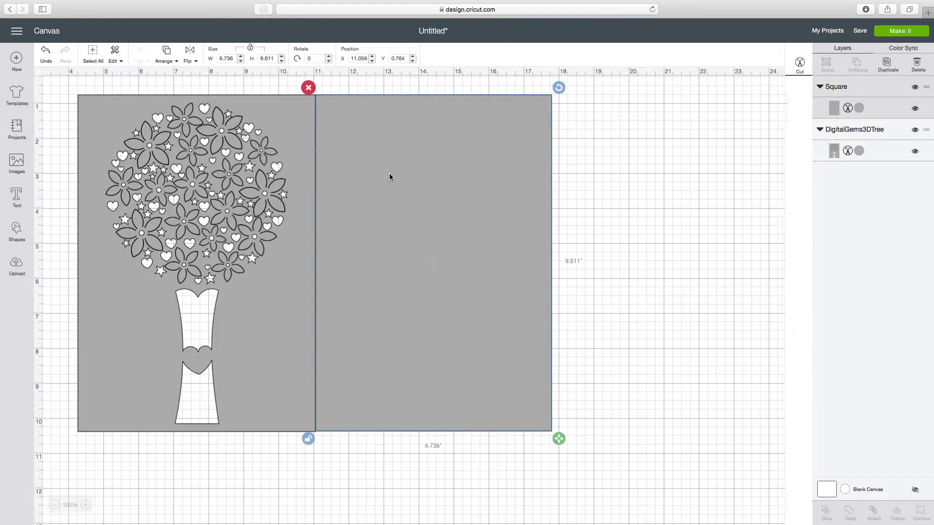
Step: Fit the plain rectangle flush to the tree panel at about 6.75 by 9.625 inches and weld the two together
{"action": "left_click_drag", "start_coordinate": [392, 175], "coordinate": [392, 177]}
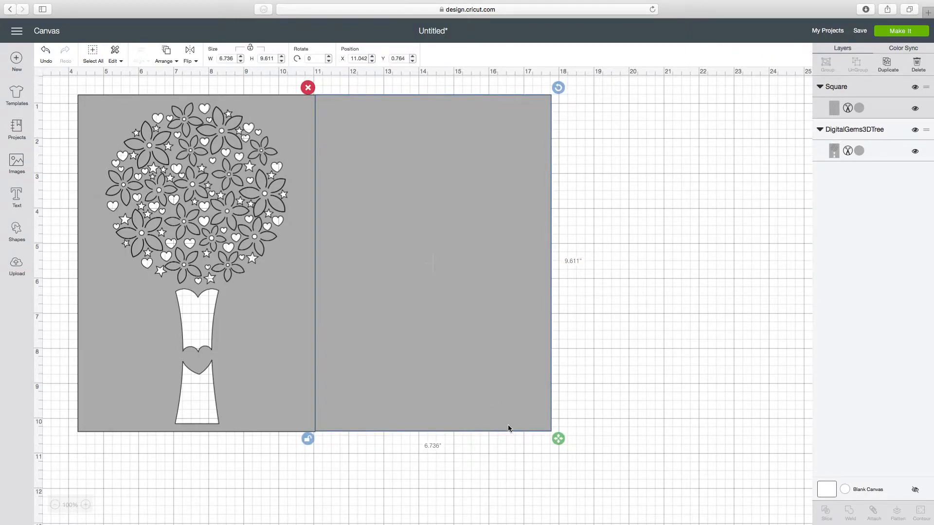
{"action": "left_click_drag", "start_coordinate": [559, 440], "coordinate": [560, 440]}
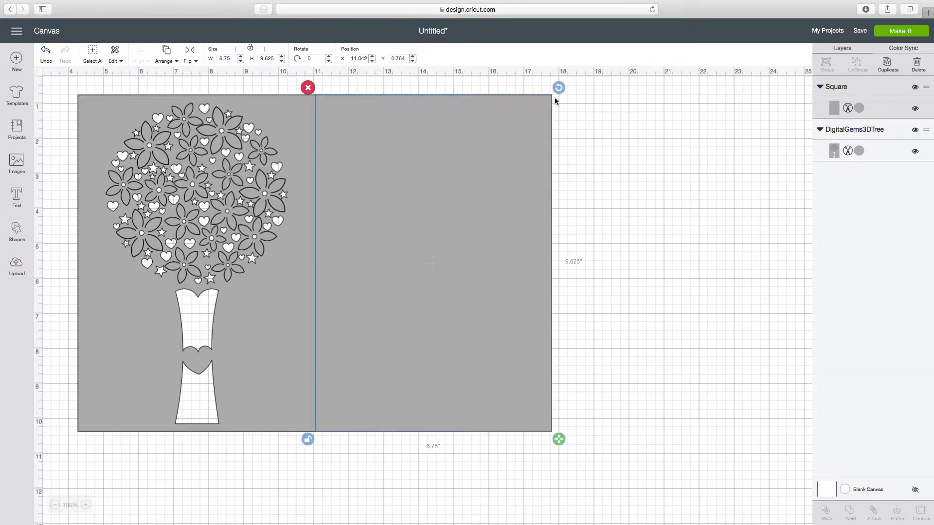
{"action": "left_click_drag", "start_coordinate": [626, 138], "coordinate": [194, 277]}
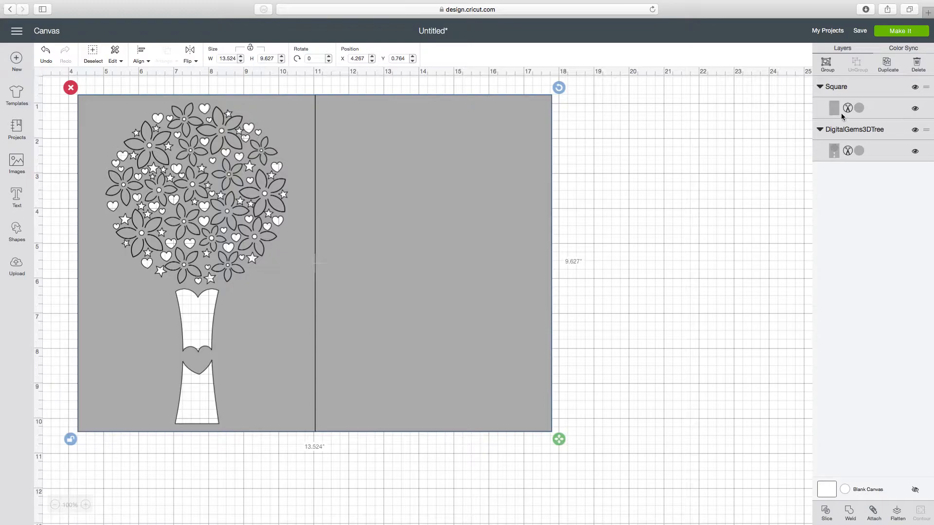
{"action": "left_click", "coordinate": [855, 519]}
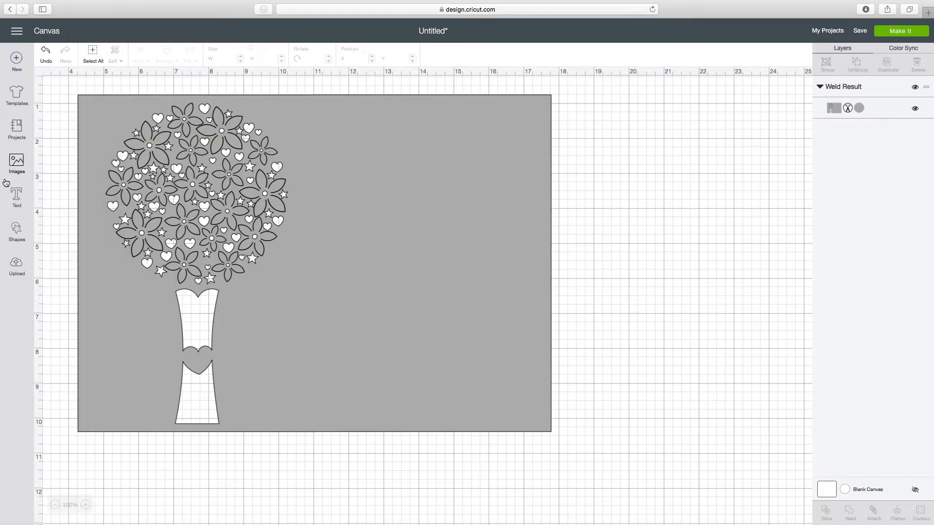
Step: Move the welded card to about X 3.27, Y 0.24 and place a new score line in the empty area beside it
{"action": "left_click_drag", "start_coordinate": [382, 190], "coordinate": [347, 170]}
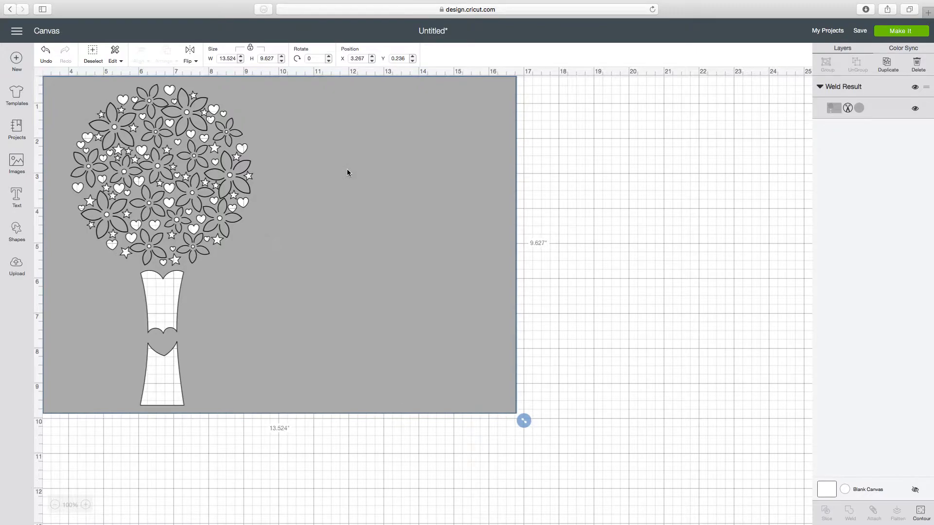
{"action": "left_click", "coordinate": [16, 236]}
{"action": "left_click", "coordinate": [89, 304]}
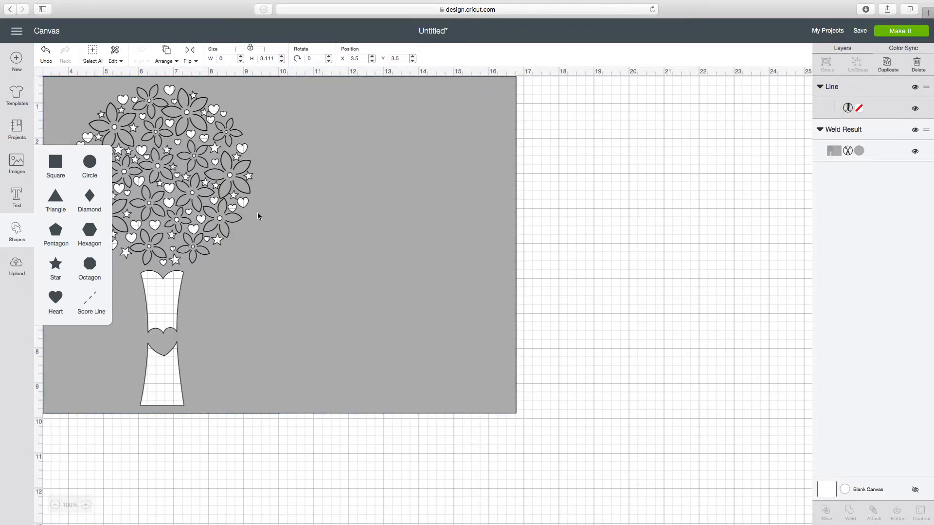
{"action": "left_click", "coordinate": [363, 283]}
{"action": "left_click_drag", "start_coordinate": [363, 283], "coordinate": [388, 311]}
{"action": "left_click_drag", "start_coordinate": [51, 242], "coordinate": [621, 346]}
Step: Align the welded card with the canvas origin and scale it proportionally to about 11.97 inches wide
{"action": "left_click_drag", "start_coordinate": [461, 337], "coordinate": [442, 319]}
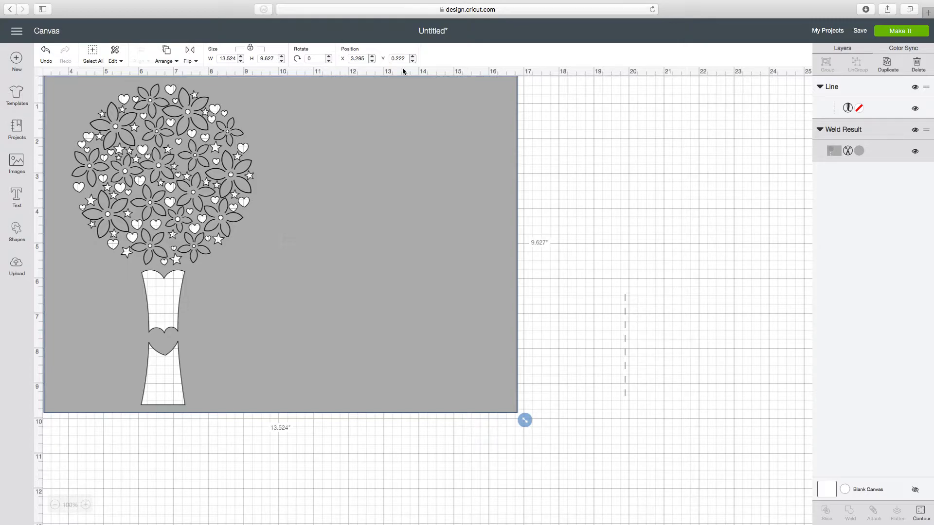
{"action": "left_click_drag", "start_coordinate": [526, 421], "coordinate": [358, 383]}
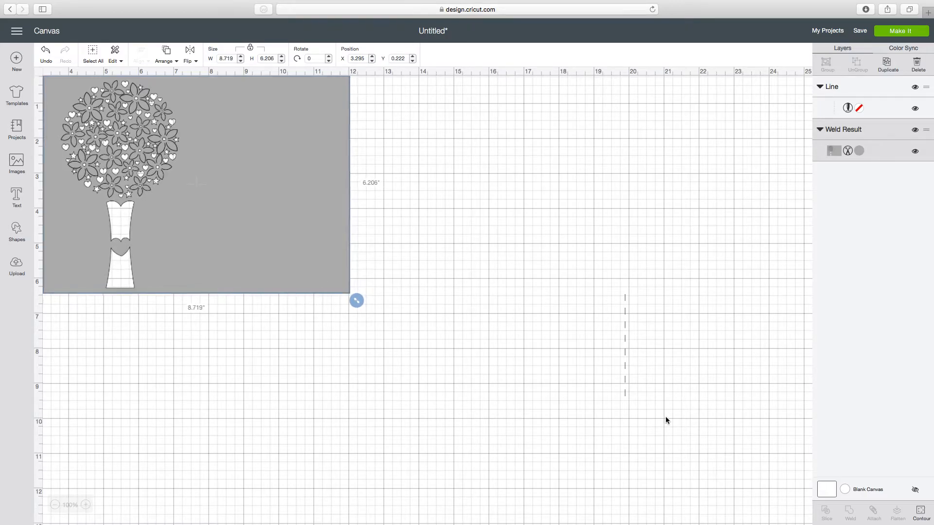
{"action": "left_click_drag", "start_coordinate": [623, 375], "coordinate": [209, 164]}
{"action": "scroll", "coordinate": [252, 219], "scroll_direction": "left", "scroll_amount": 4}
{"action": "left_click_drag", "start_coordinate": [345, 233], "coordinate": [230, 226]}
{"action": "left_click_drag", "start_coordinate": [359, 304], "coordinate": [472, 342]}
Step: Place the score line on the card's fold at X 6 and lengthen it to about 8.63 inches
{"action": "left_click_drag", "start_coordinate": [324, 173], "coordinate": [255, 158]}
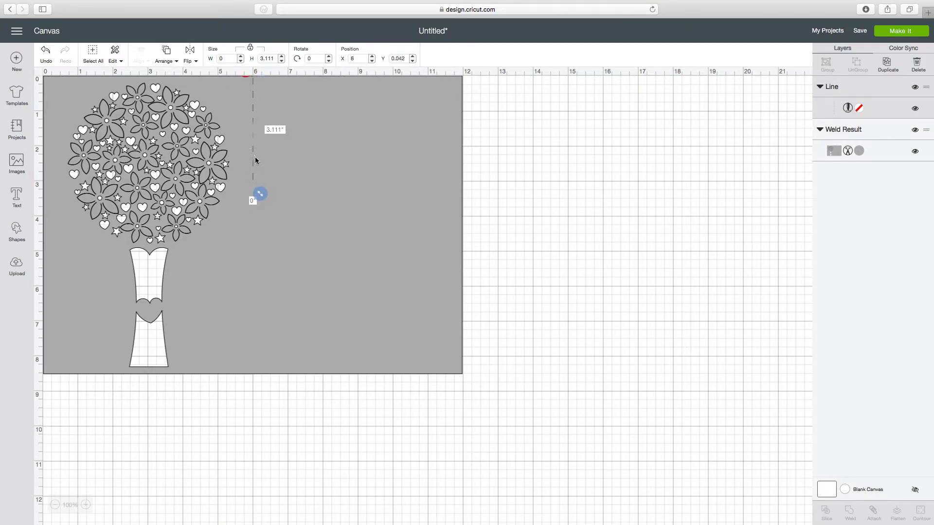
{"action": "left_click_drag", "start_coordinate": [266, 195], "coordinate": [266, 389]}
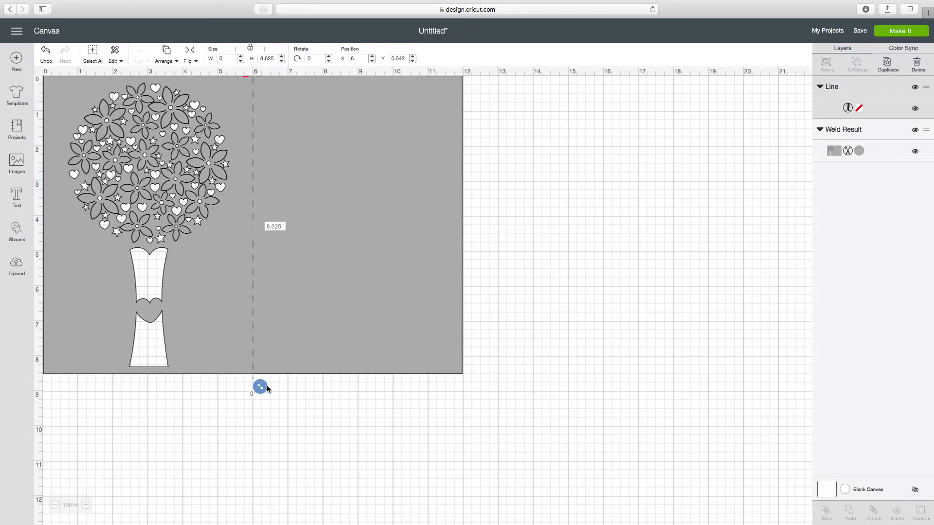
Step: Attach the score line to the welded card and move the attached card to about X 0.91, Y 0.75
{"action": "left_click_drag", "start_coordinate": [585, 184], "coordinate": [144, 264]}
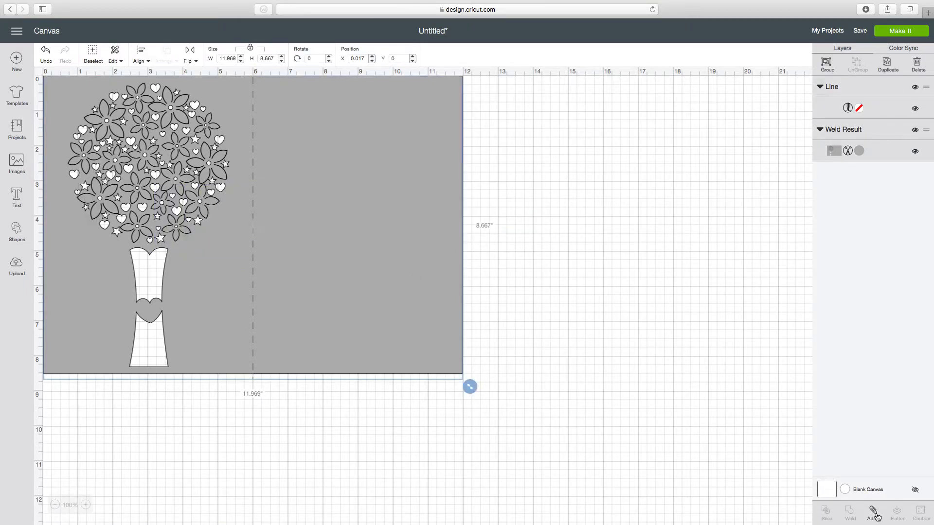
{"action": "left_click", "coordinate": [874, 515]}
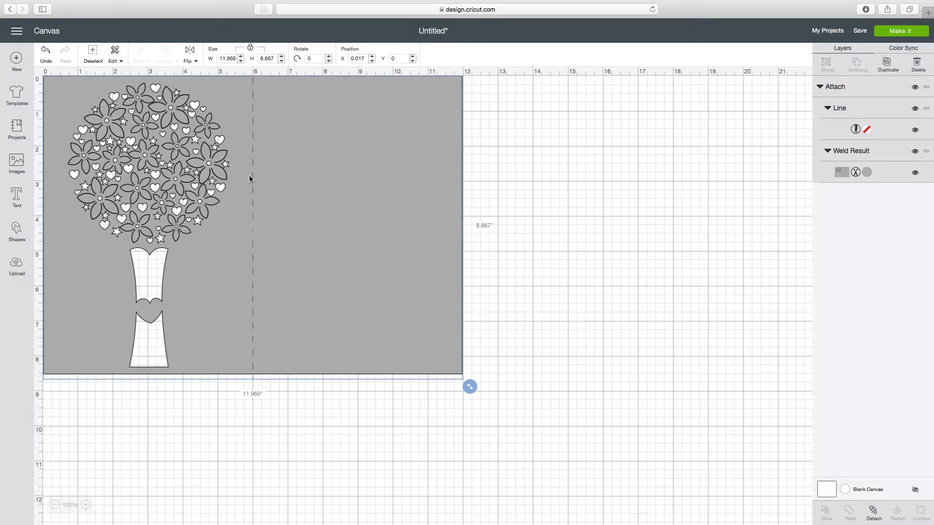
{"action": "left_click_drag", "start_coordinate": [236, 179], "coordinate": [267, 204]}
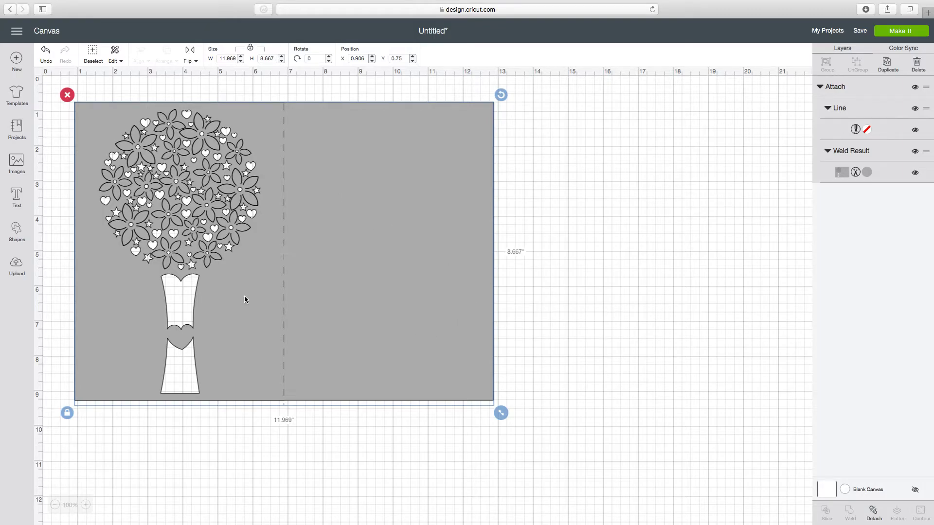
Step: Add a text object reading "Happy Birthday" on one line and "Mom" on the line below
{"action": "left_click", "coordinate": [17, 197]}
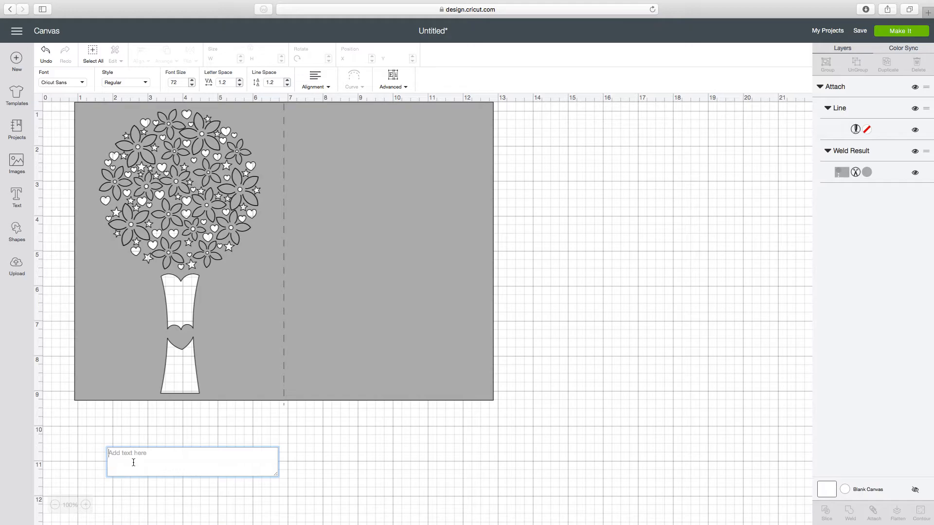
{"action": "type", "text": "Ha"}
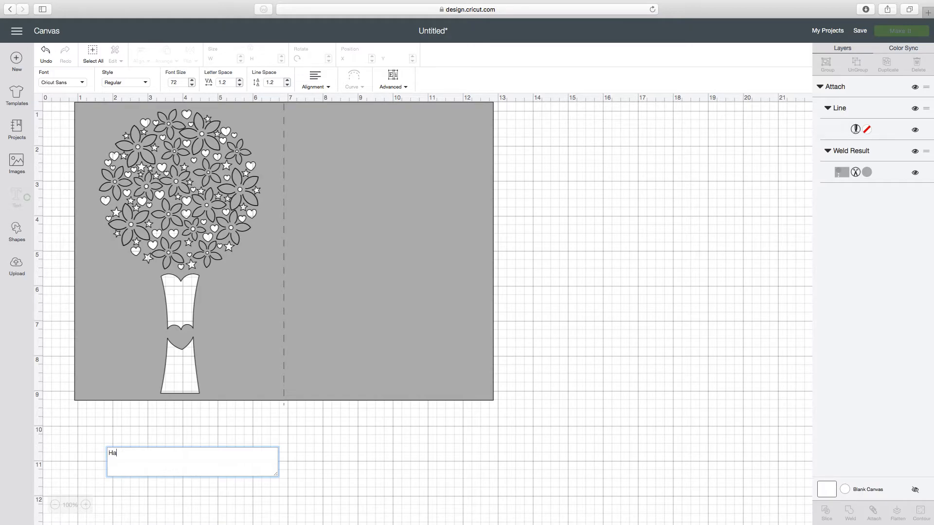
{"action": "type", "text": "ppy Bi"}
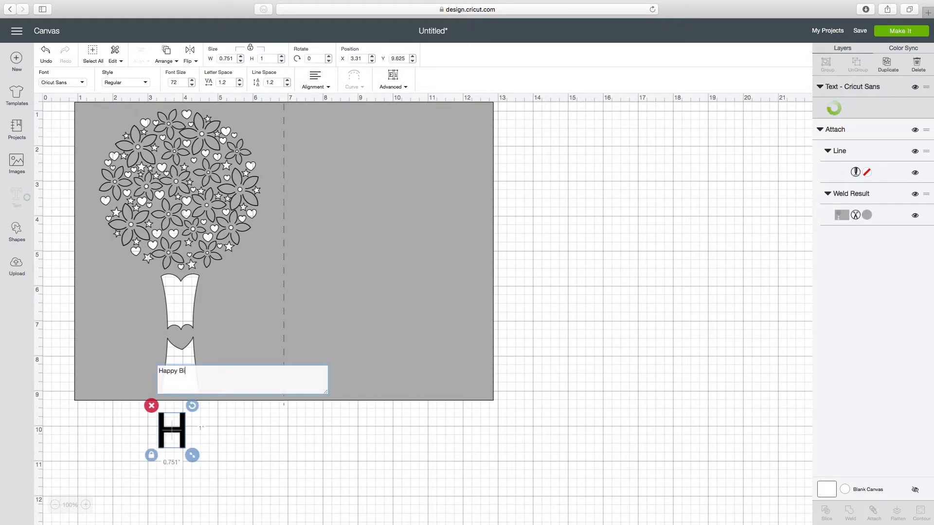
{"action": "type", "text": "rthd"}
{"action": "type", "text": "a"}
{"action": "key", "text": "BackSpace"}
{"action": "key", "text": "BackSpace"}
{"action": "key", "text": "BackSpace"}
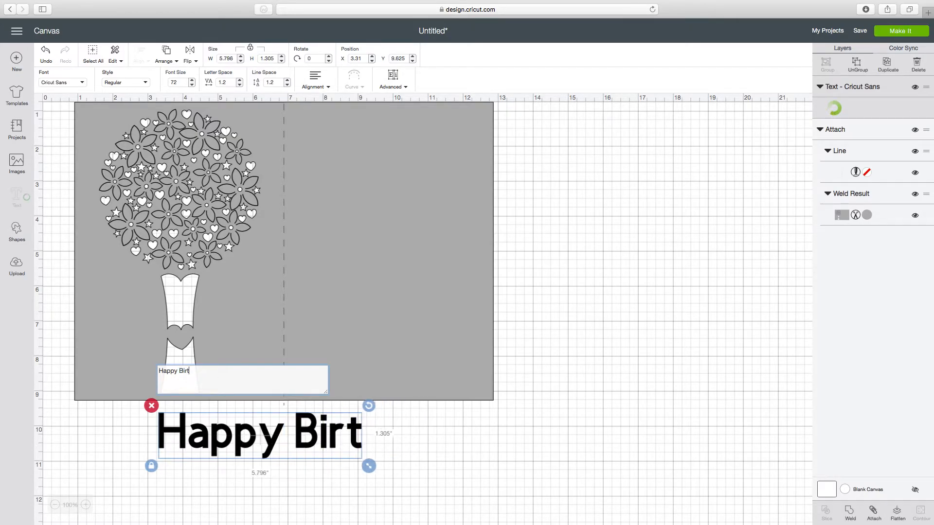
{"action": "type", "text": "hday "}
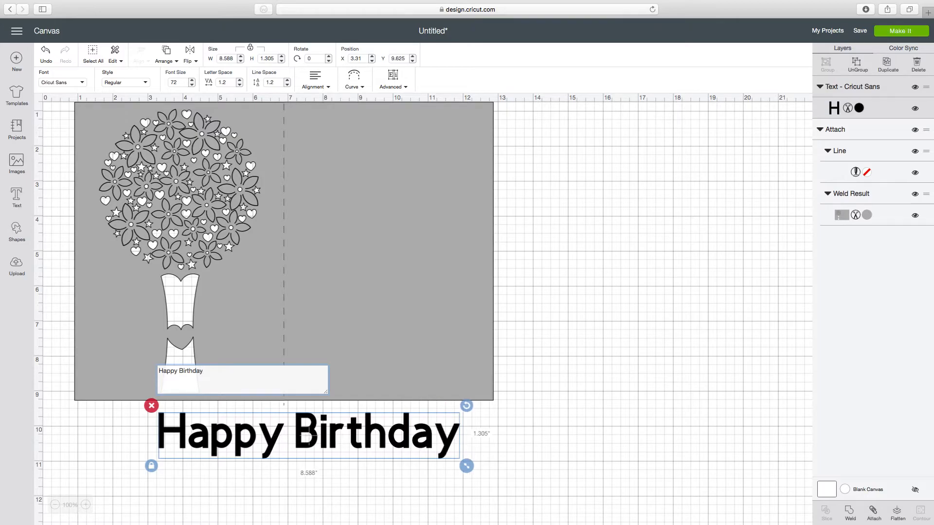
{"action": "type", "text": "Mom"}
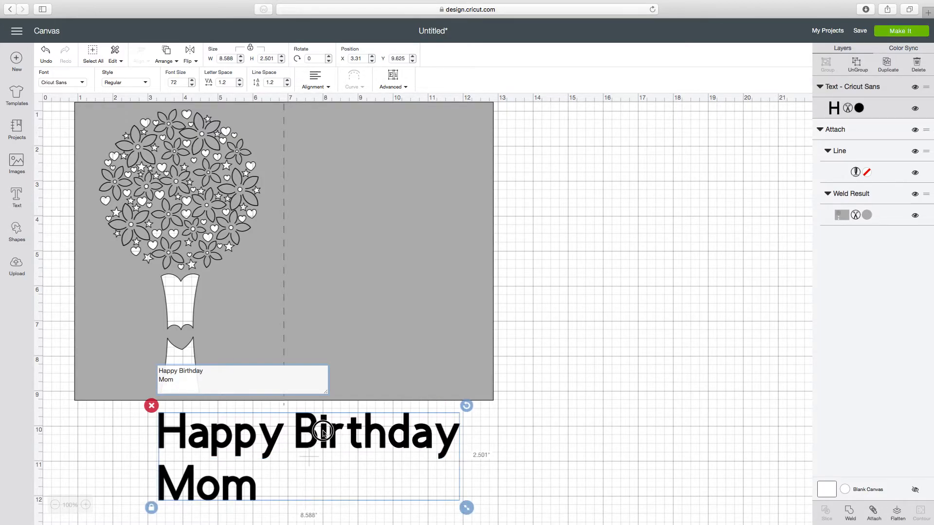
Step: Move the greeting onto the card at about X 6.05, Y 5.06 and set it in the Algebra font, filtering for writing fonts
{"action": "left_click_drag", "start_coordinate": [323, 432], "coordinate": [418, 269]}
{"action": "left_click", "coordinate": [53, 83]}
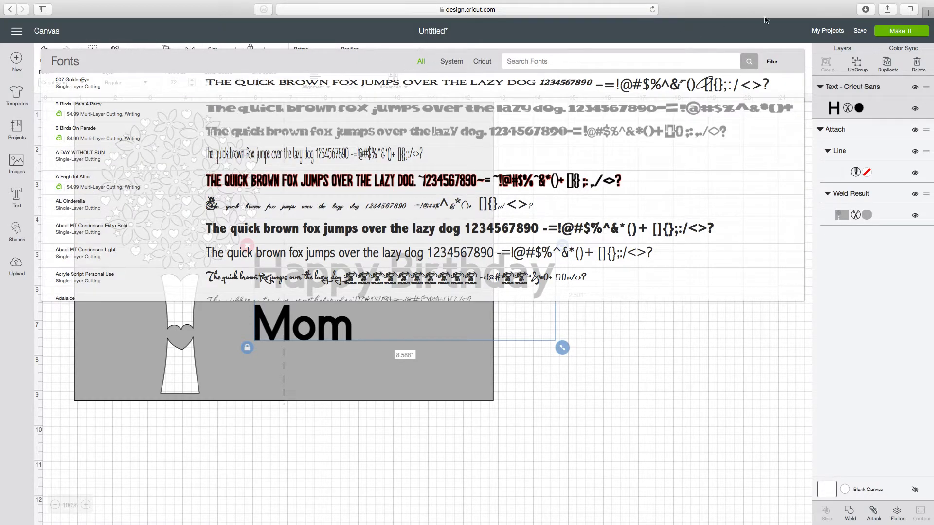
{"action": "left_click", "coordinate": [773, 62]}
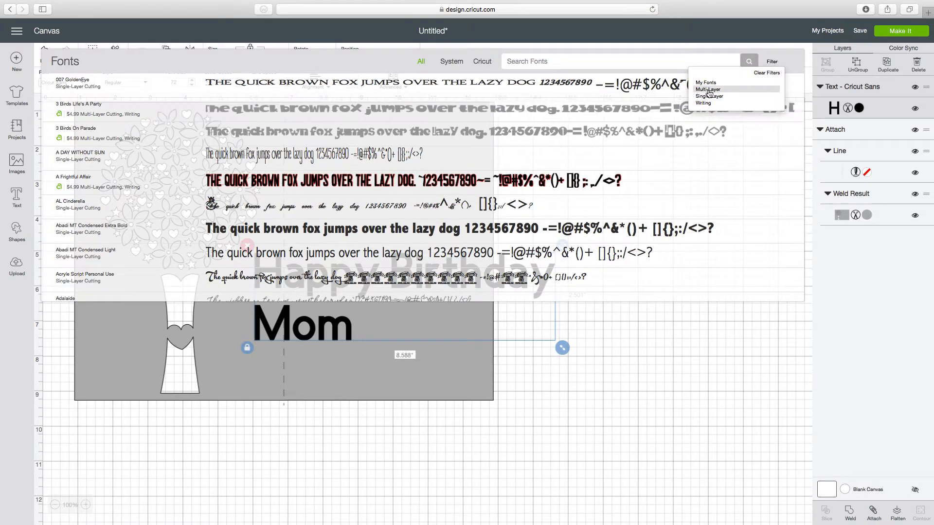
{"action": "left_click", "coordinate": [705, 105]}
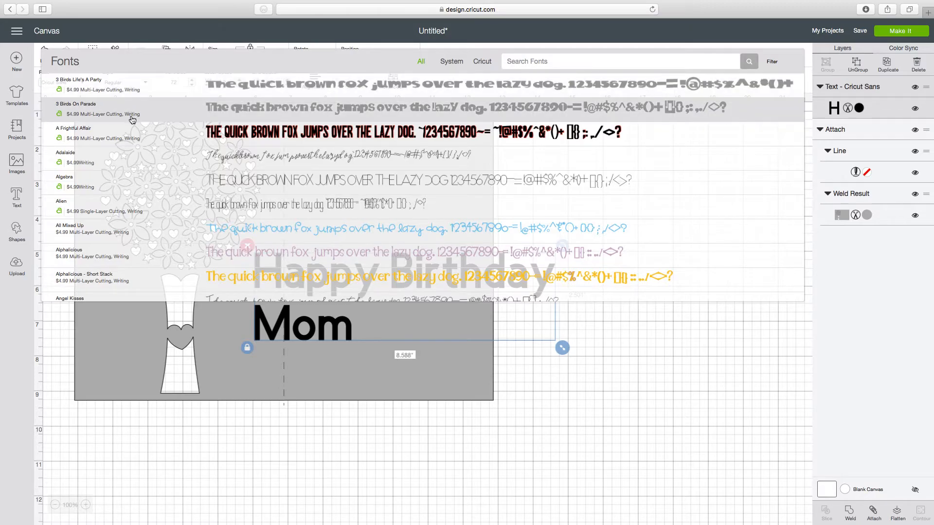
{"action": "left_click", "coordinate": [261, 181]}
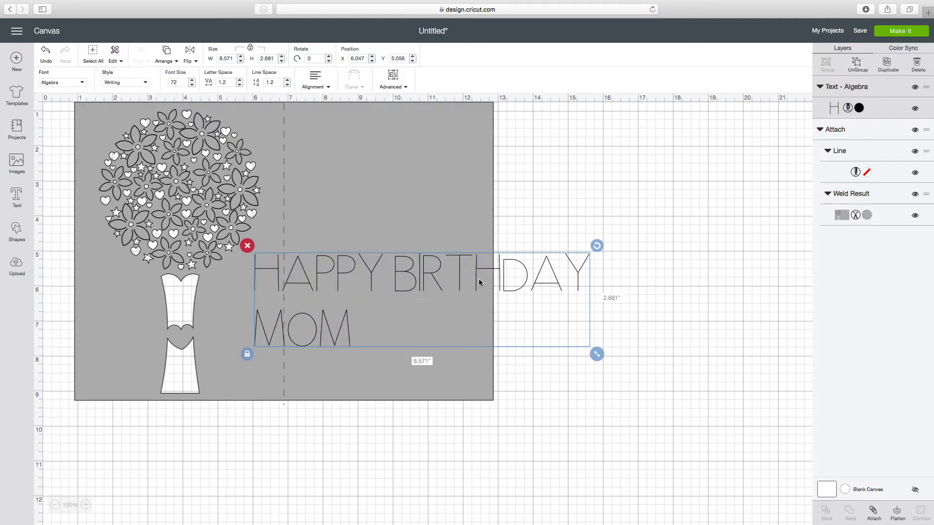
Step: Enlarge the greeting to about 9.79 inches wide and centre-align its two lines
{"action": "left_click_drag", "start_coordinate": [597, 354], "coordinate": [605, 356]}
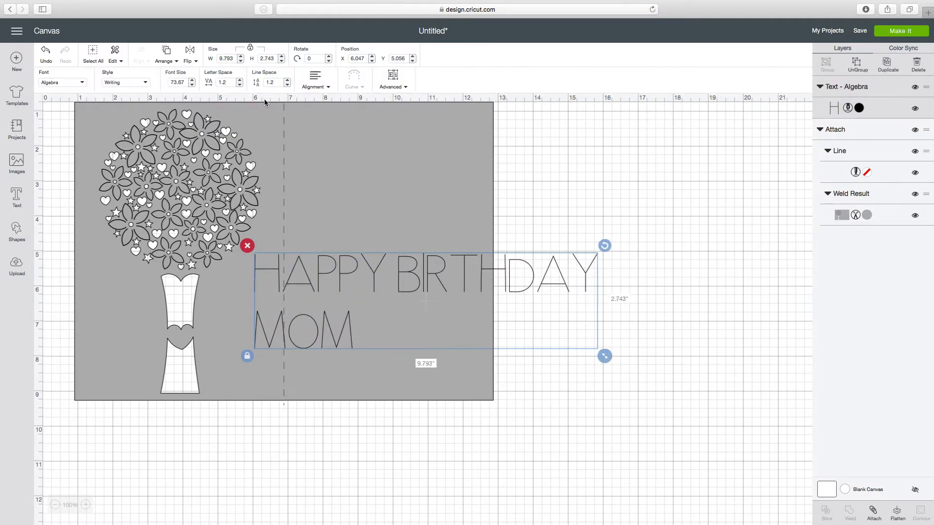
{"action": "left_click", "coordinate": [316, 80]}
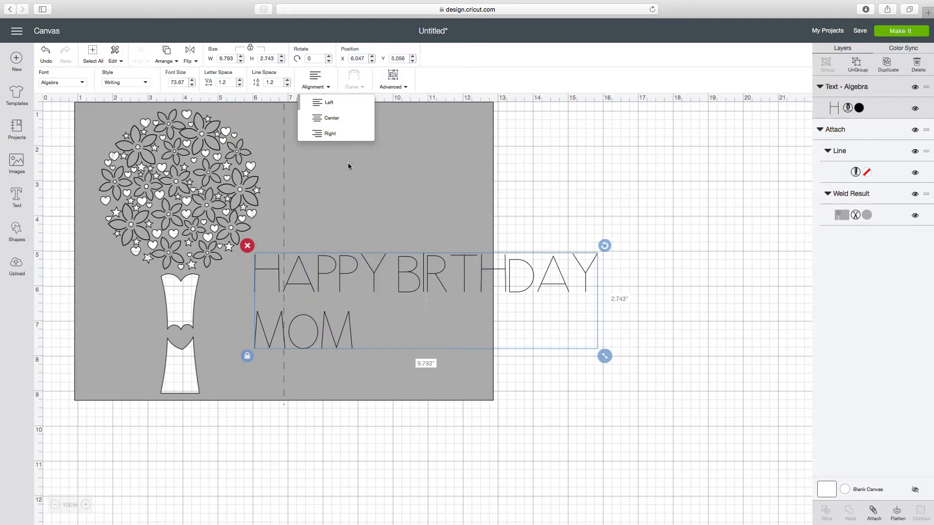
{"action": "left_click", "coordinate": [326, 120]}
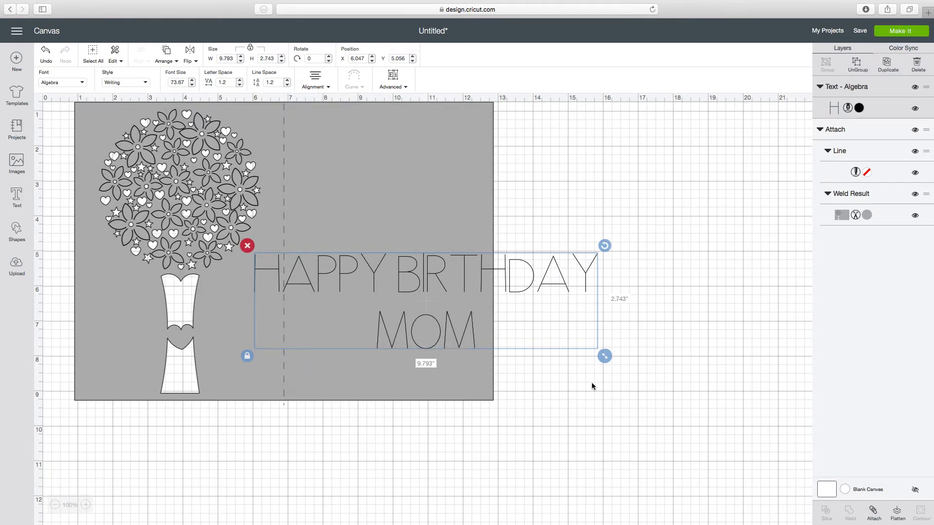
Step: Scale the greeting proportionally to about 4.29 inches wide and place it on the card's blank panel at about X 7.82, Y 3.64
{"action": "left_click_drag", "start_coordinate": [605, 356], "coordinate": [471, 319]}
{"action": "left_click_drag", "start_coordinate": [396, 305], "coordinate": [424, 199]}
{"action": "left_click_drag", "start_coordinate": [495, 212], "coordinate": [433, 195]}
{"action": "left_click_drag", "start_coordinate": [366, 184], "coordinate": [402, 237]}
{"action": "left_click", "coordinate": [381, 156]}
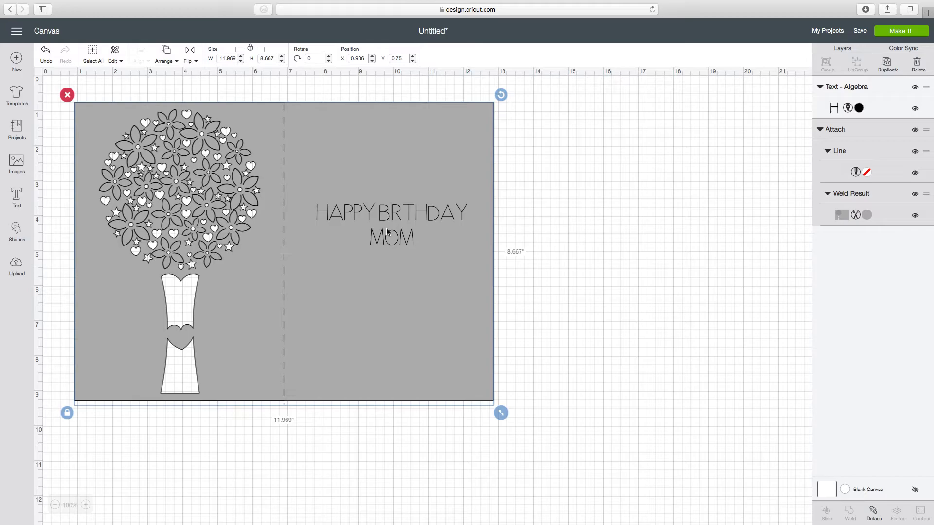
{"action": "left_click", "coordinate": [351, 215]}
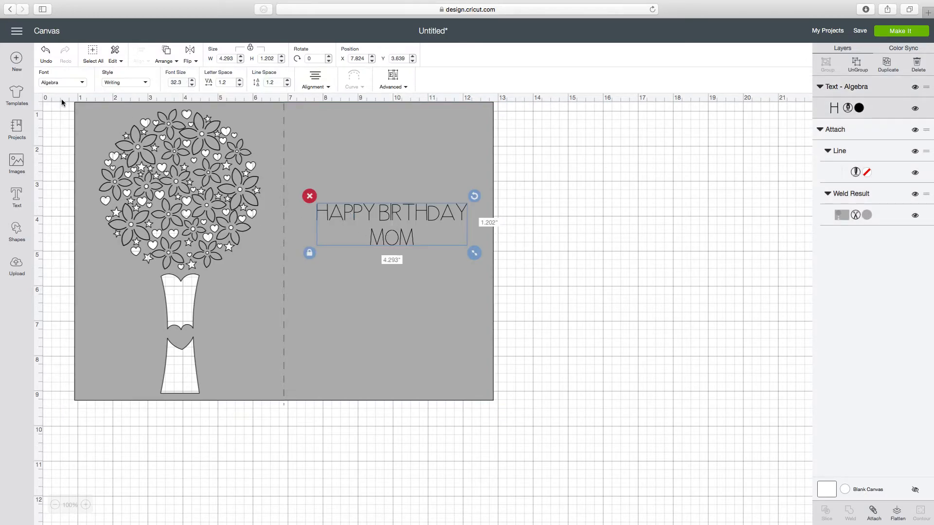
Step: Add a second text object reading "Happy Birthday" below the card
{"action": "left_click", "coordinate": [16, 199]}
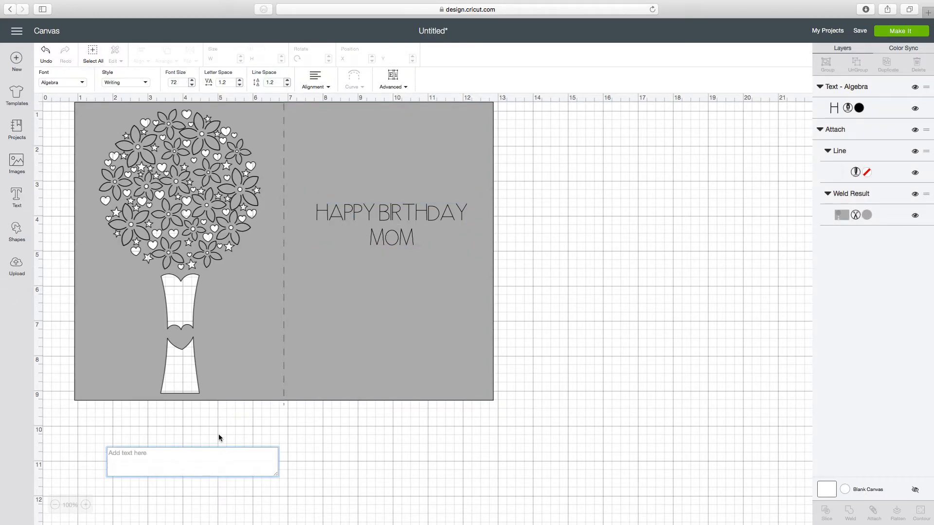
{"action": "left_click", "coordinate": [217, 460]}
{"action": "type", "text": "Happy "}
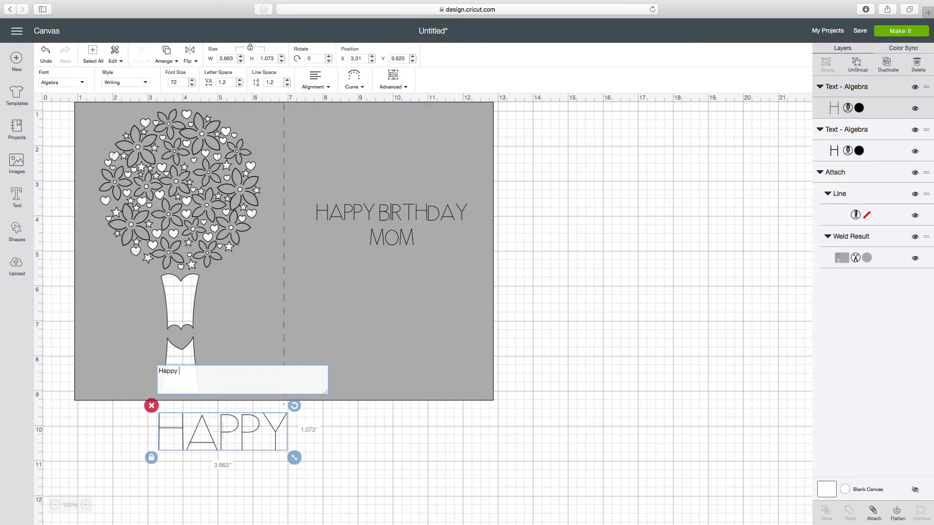
{"action": "type", "text": "Birthday"}
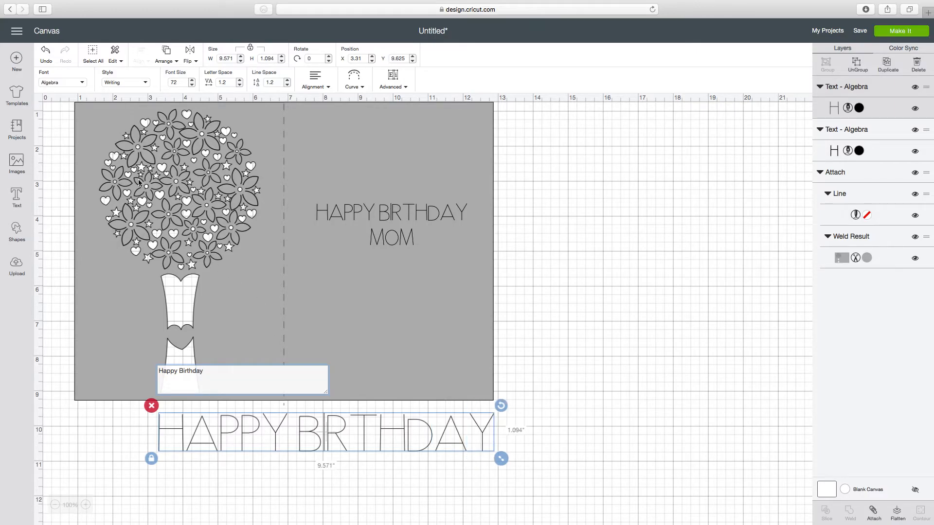
Step: Replace the writing filter in the font list with the single-layer filter across all fonts and browse the choices for the second text
{"action": "left_click", "coordinate": [75, 83]}
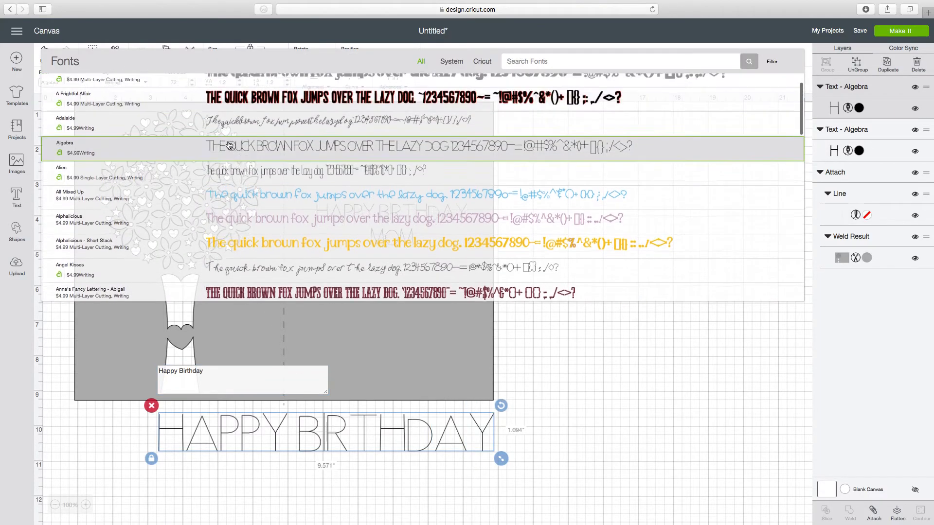
{"action": "left_click", "coordinate": [453, 62]}
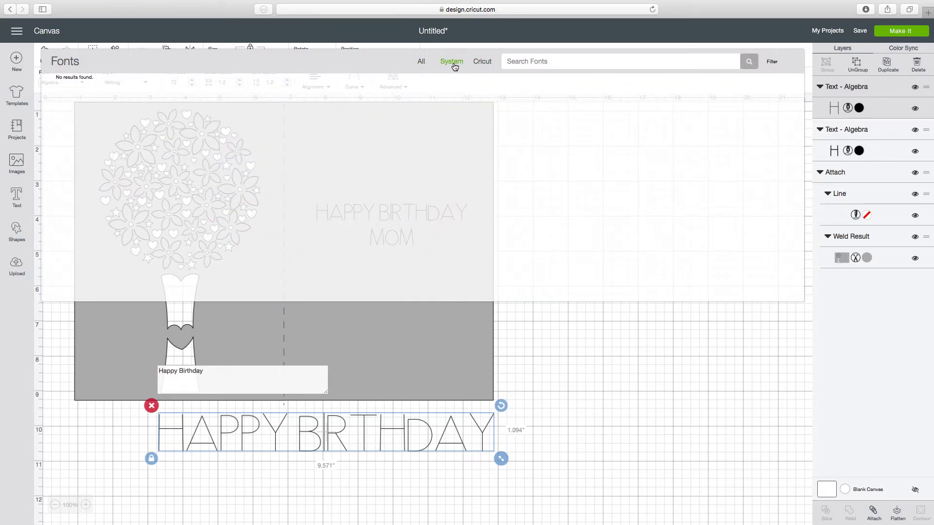
{"action": "left_click", "coordinate": [772, 62]}
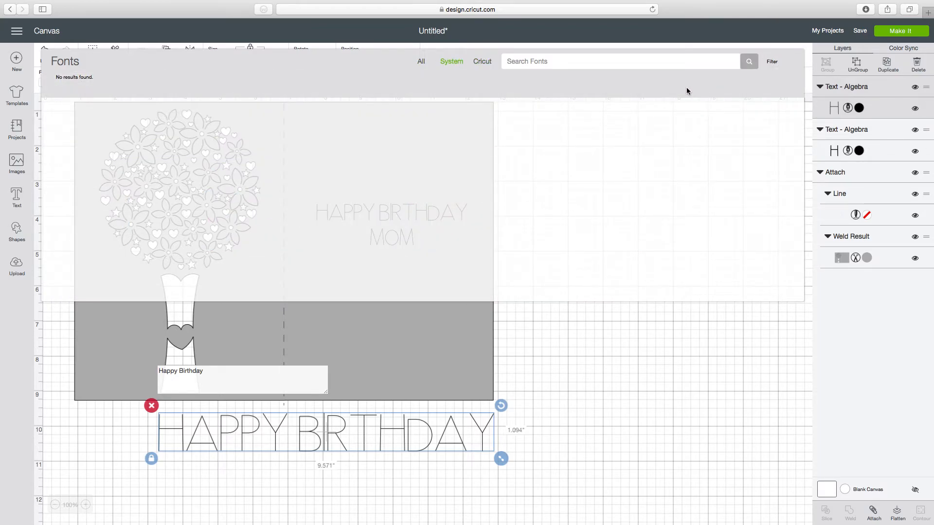
{"action": "left_click", "coordinate": [574, 66]}
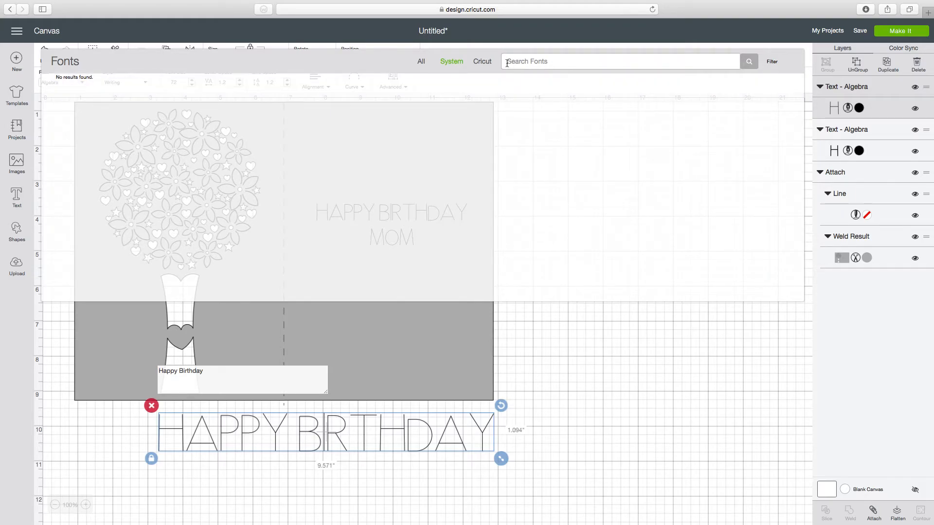
{"action": "left_click", "coordinate": [480, 62]}
{"action": "left_click", "coordinate": [452, 61]}
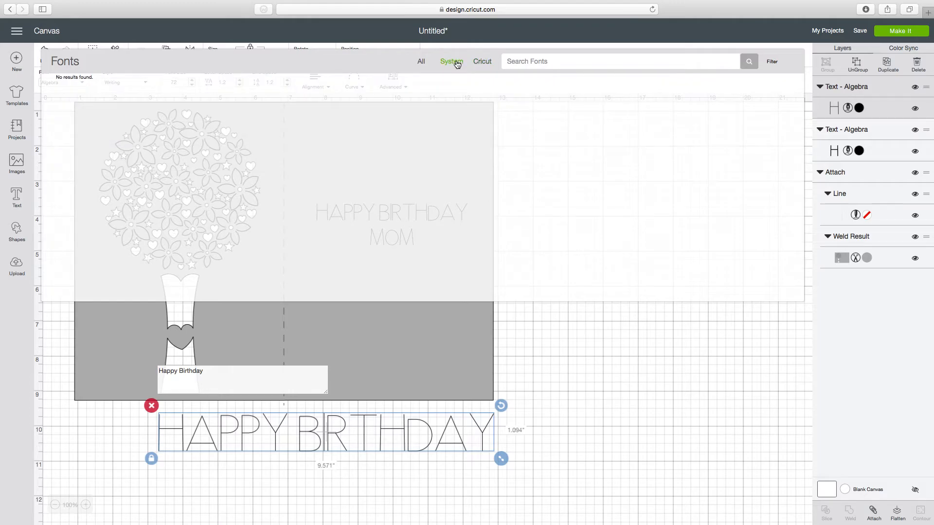
{"action": "left_click", "coordinate": [423, 63]}
{"action": "left_click", "coordinate": [558, 59]}
{"action": "left_click", "coordinate": [776, 62]}
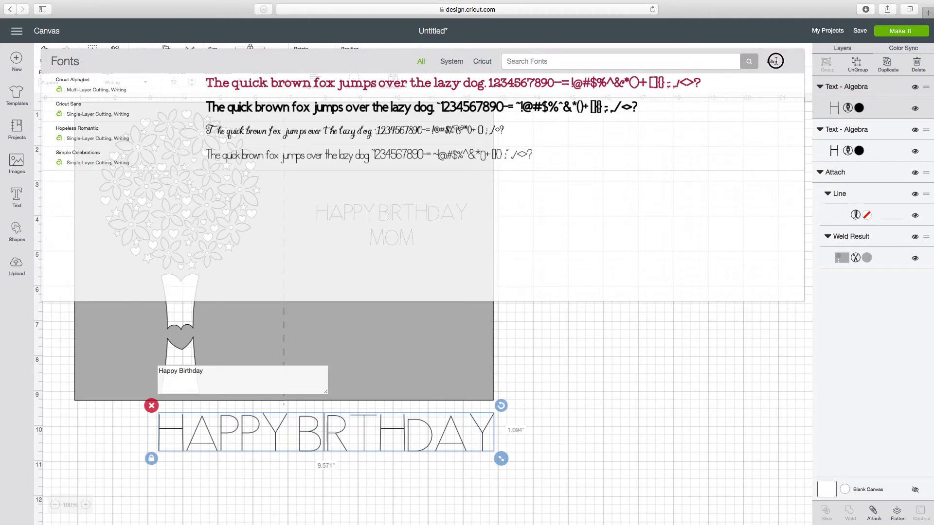
{"action": "left_click", "coordinate": [716, 102]}
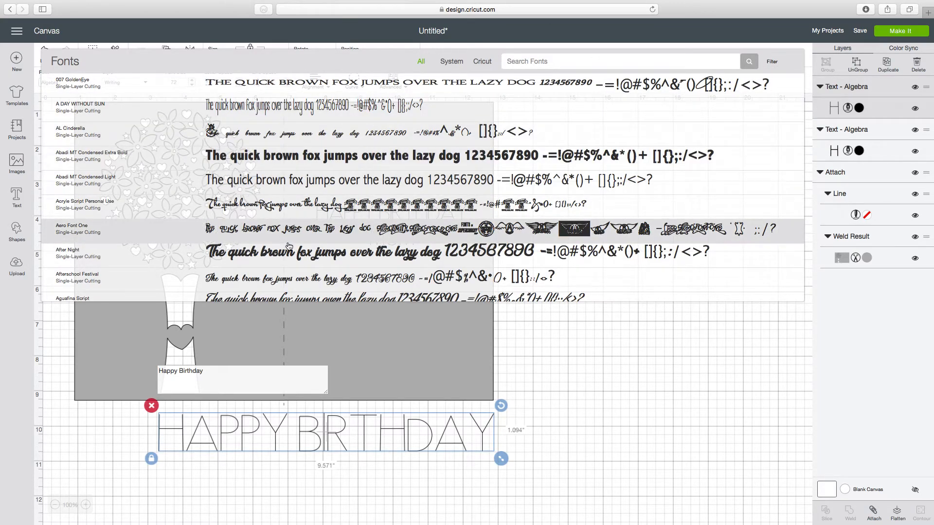
{"action": "scroll", "coordinate": [273, 254], "scroll_direction": "down", "scroll_amount": 5}
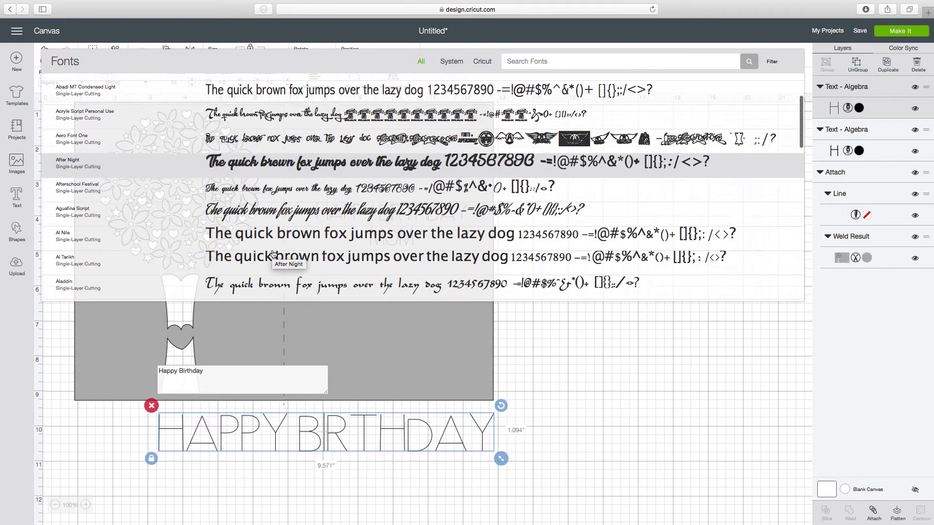
Step: Search the fonts for "sk" and apply the Skinny font to the second "Happy Birthday" text
{"action": "left_click", "coordinate": [527, 64]}
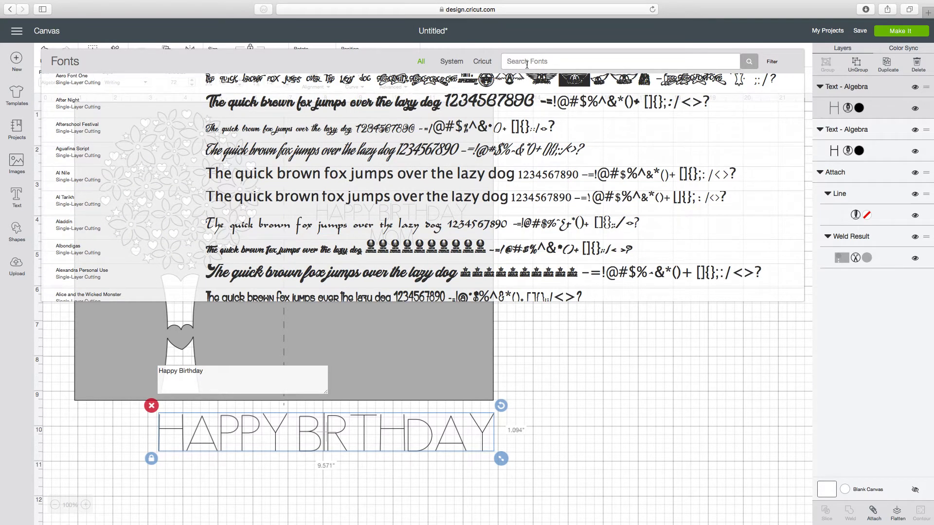
{"action": "type", "text": "the skinn"}
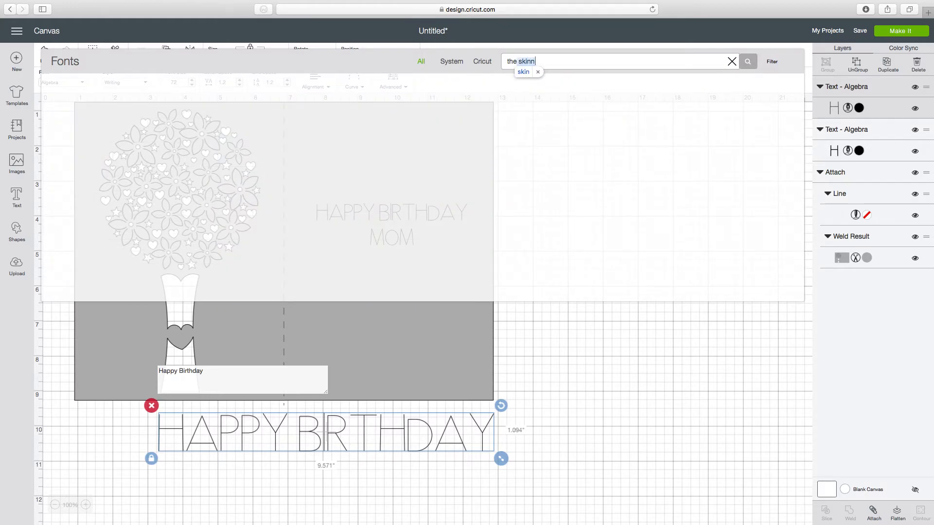
{"action": "key", "text": "BackSpace"}
{"action": "key", "text": "BackSpace"}
{"action": "key", "text": "BackSpace"}
{"action": "type", "text": "skin"}
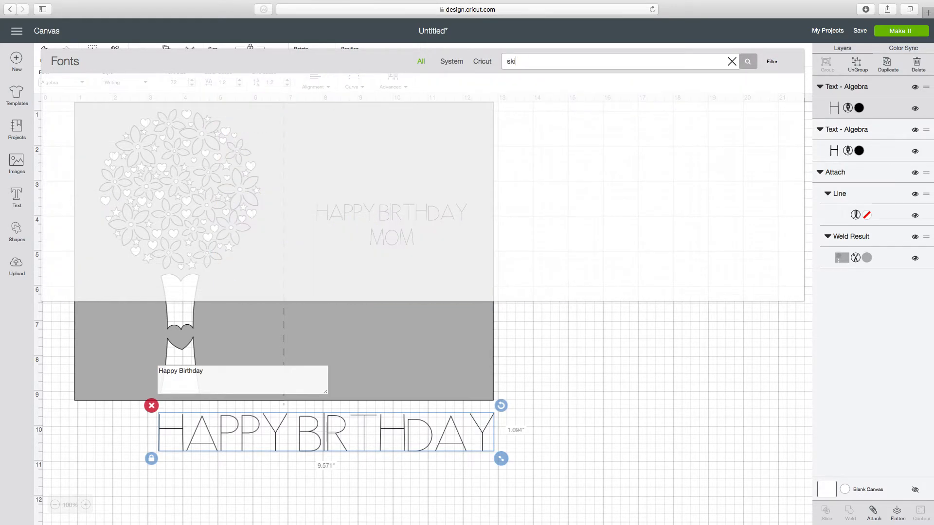
{"action": "key", "text": "BackSpace"}
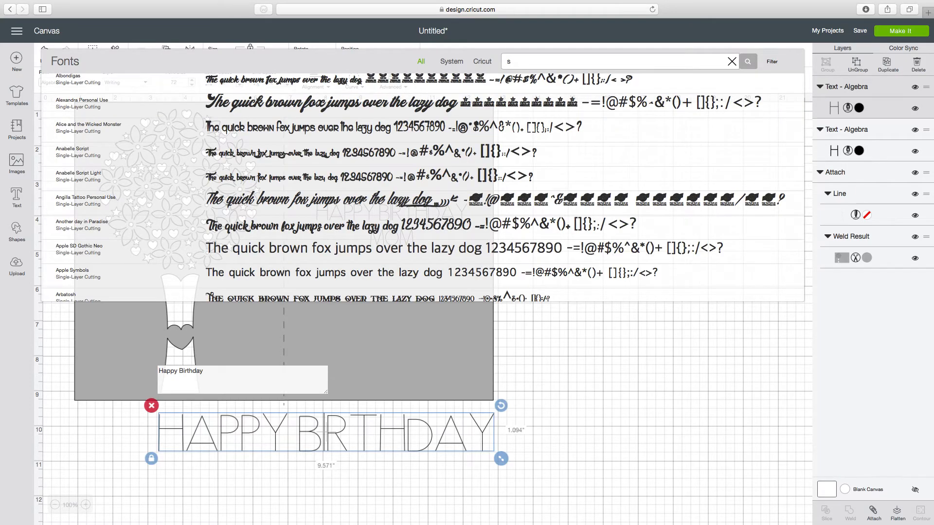
{"action": "type", "text": "k"}
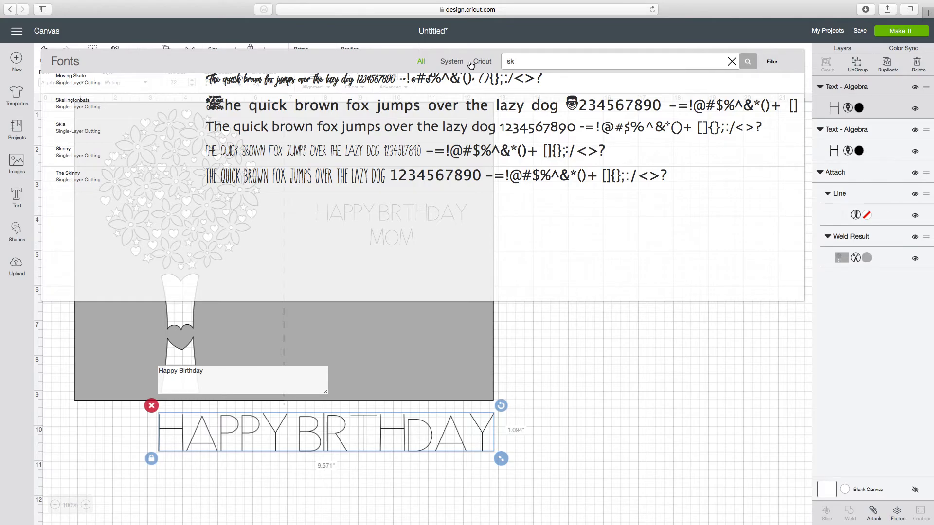
{"action": "left_click", "coordinate": [170, 157]}
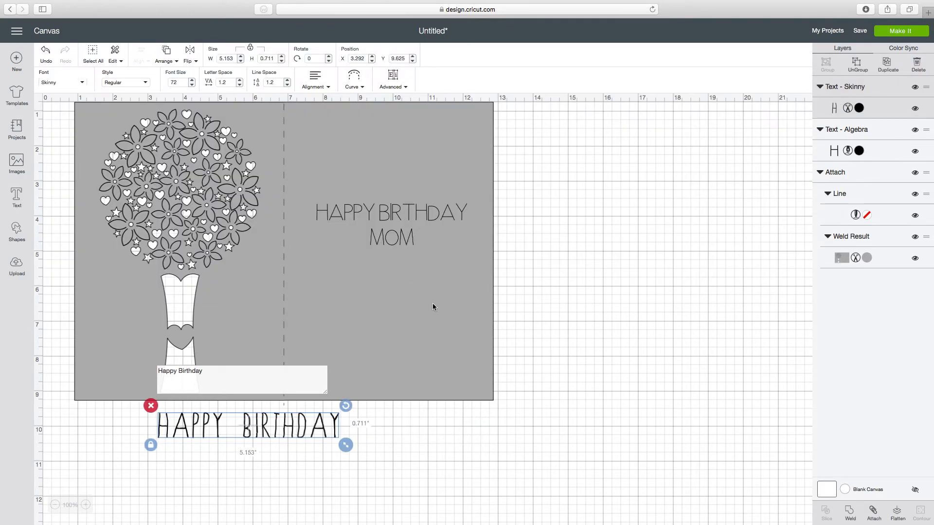
Step: Move only the Skinny "Happy Birthday" text onto the card's blank panel, beneath the "Happy Birthday Mom" greeting
{"action": "left_click", "coordinate": [379, 410]}
{"action": "key", "text": "super+a"}
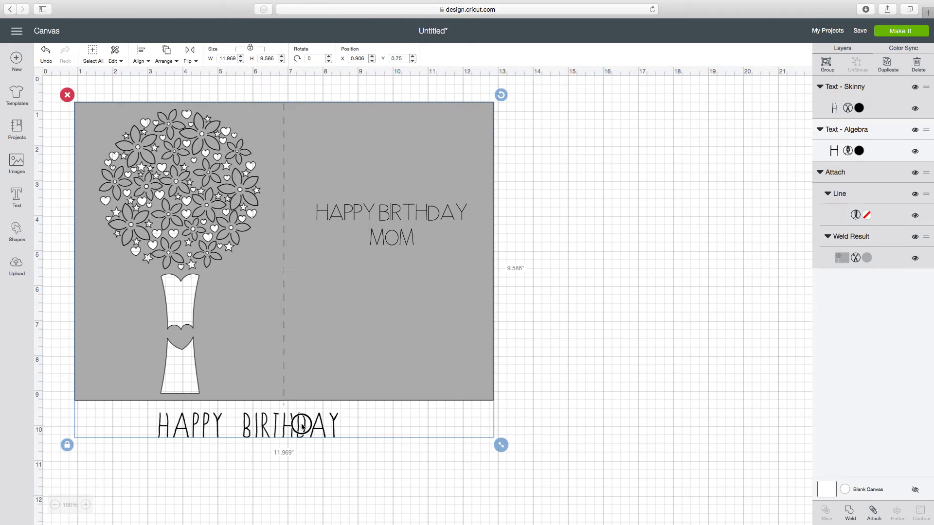
{"action": "left_click", "coordinate": [678, 360]}
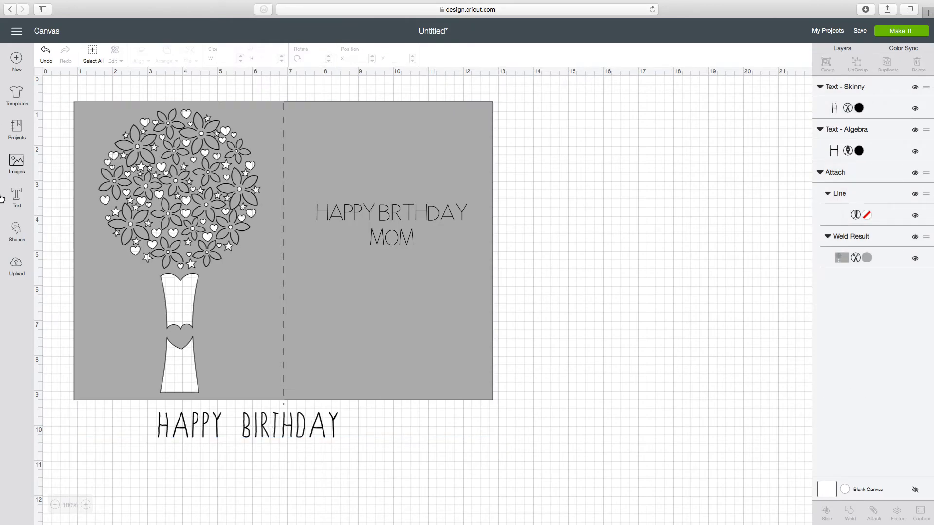
{"action": "left_click", "coordinate": [250, 429]}
{"action": "left_click_drag", "start_coordinate": [250, 430], "coordinate": [392, 282]}
{"action": "scroll", "coordinate": [455, 290], "scroll_direction": "up", "scroll_amount": 5}
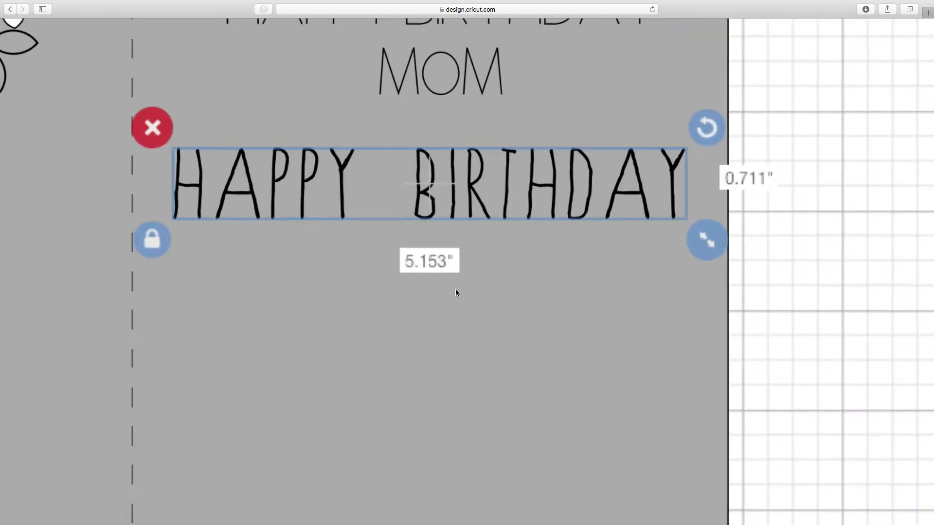
Step: Change the Skinny "Happy Birthday" text from cutting to writing with the Black 1.0 Med. Tip pen
{"action": "scroll", "coordinate": [456, 289], "scroll_direction": "down", "scroll_amount": 3}
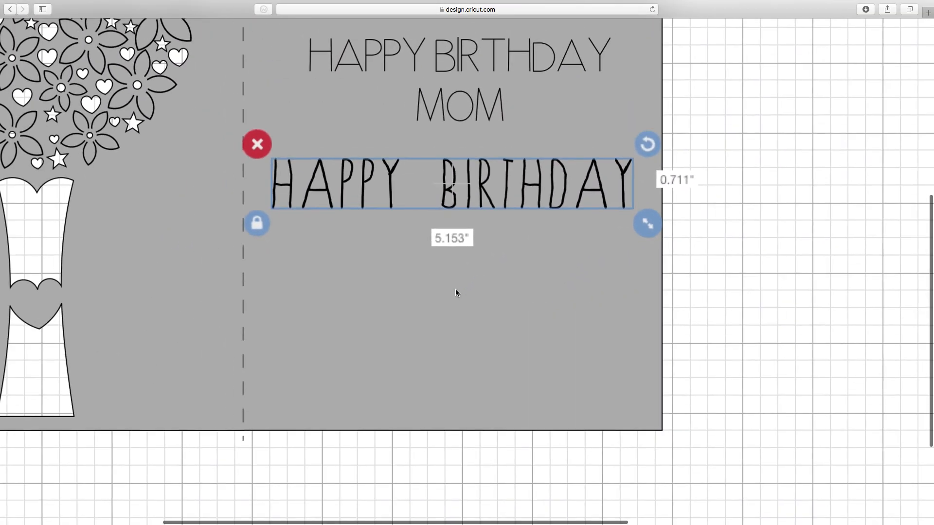
{"action": "scroll", "coordinate": [455, 291], "scroll_direction": "down", "scroll_amount": 3}
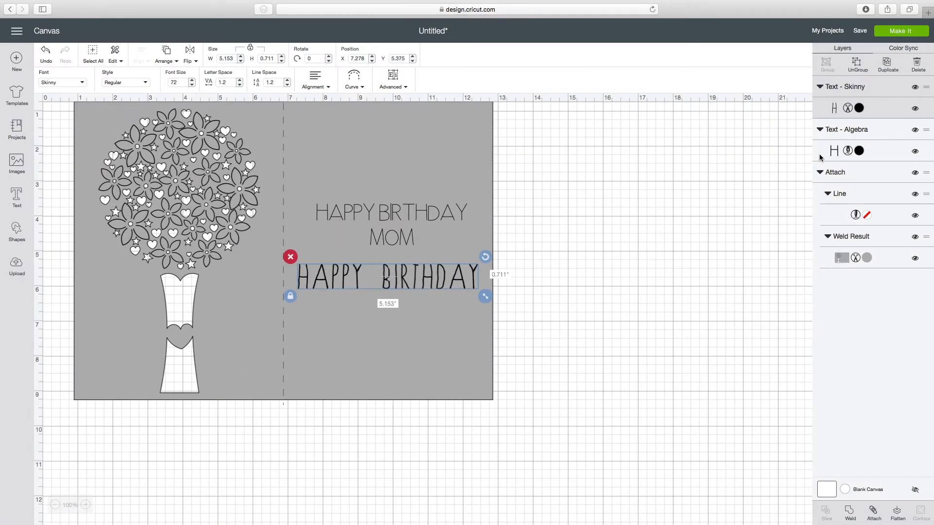
{"action": "left_click", "coordinate": [850, 106]}
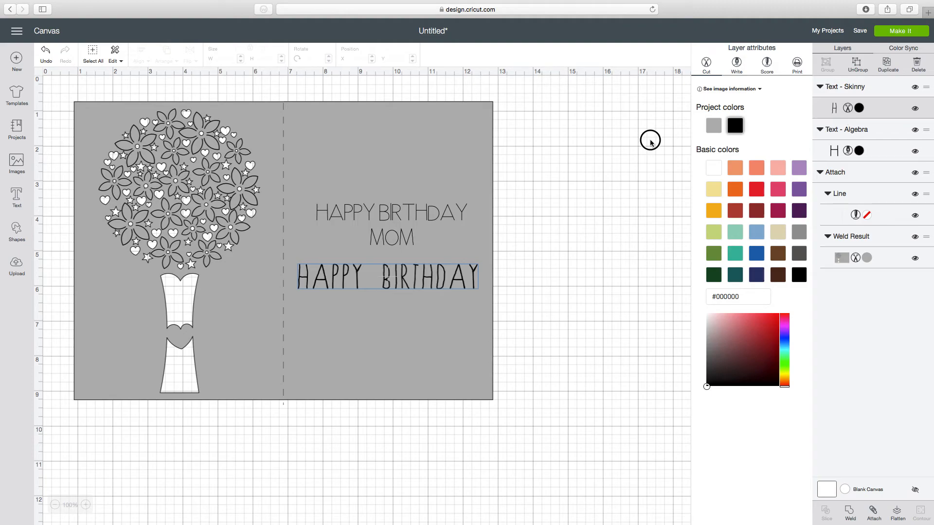
{"action": "left_click", "coordinate": [649, 139]}
{"action": "left_click", "coordinate": [848, 110]}
{"action": "left_click", "coordinate": [737, 64]}
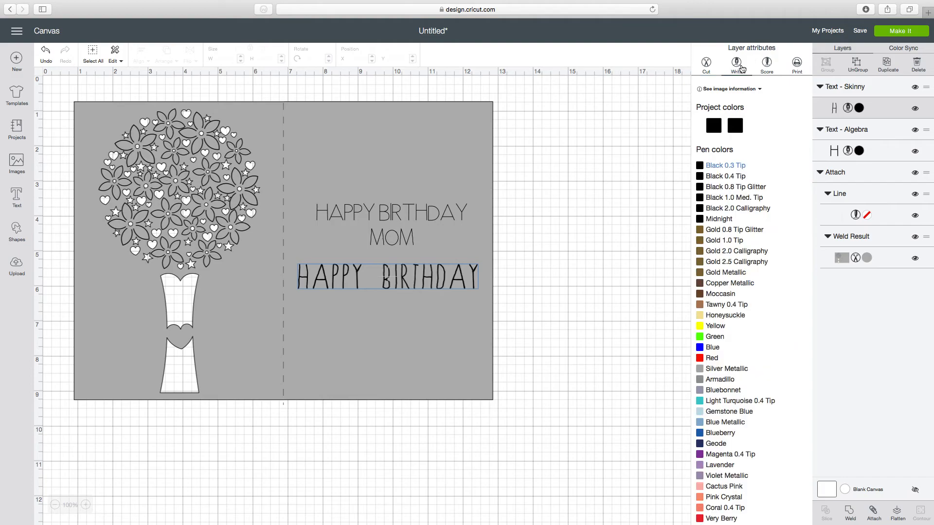
{"action": "left_click", "coordinate": [719, 197]}
Step: Select the Skinny "Happy Birthday" text on its own and enlarge it to about 10.4 by 1.4 inches
{"action": "left_click", "coordinate": [446, 286]}
{"action": "left_click", "coordinate": [491, 264]}
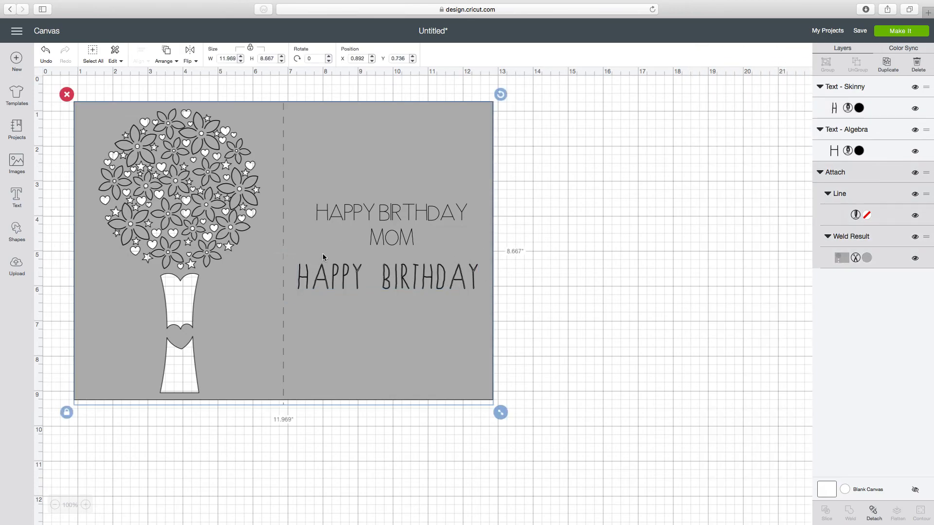
{"action": "mouse_move", "coordinate": [447, 287]}
{"action": "left_mouse_down"}
{"action": "mouse_move", "coordinate": [440, 278]}
{"action": "mouse_move", "coordinate": [436, 301]}
{"action": "left_mouse_up"}
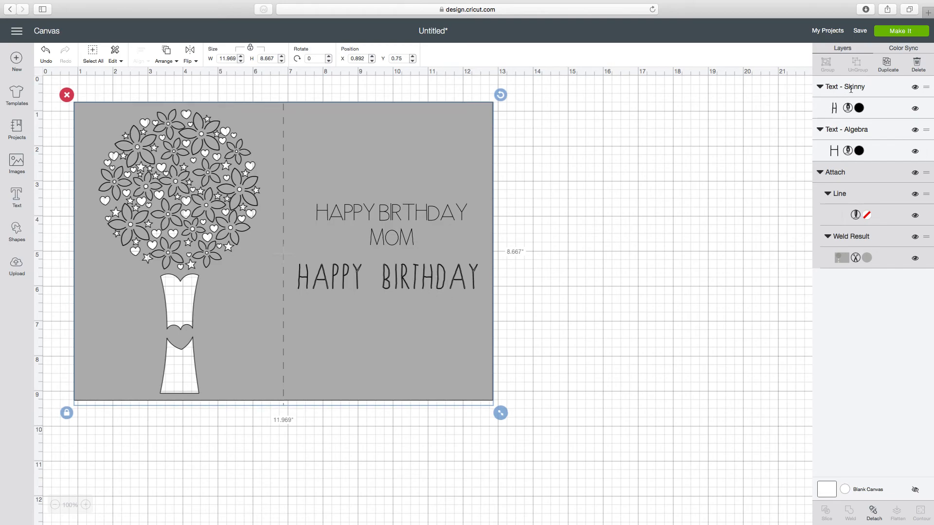
{"action": "left_click", "coordinate": [848, 88]}
{"action": "left_click_drag", "start_coordinate": [485, 296], "coordinate": [688, 401]}
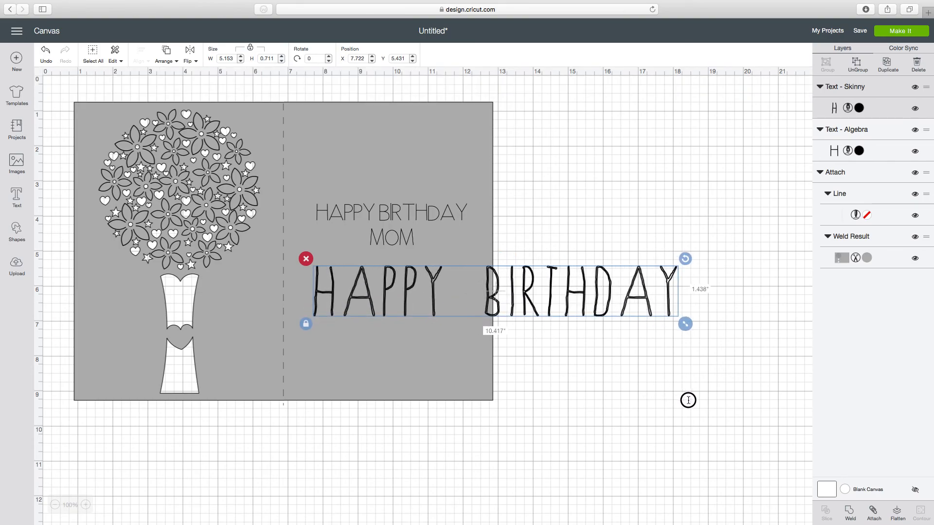
{"action": "left_click_drag", "start_coordinate": [689, 400], "coordinate": [688, 400]}
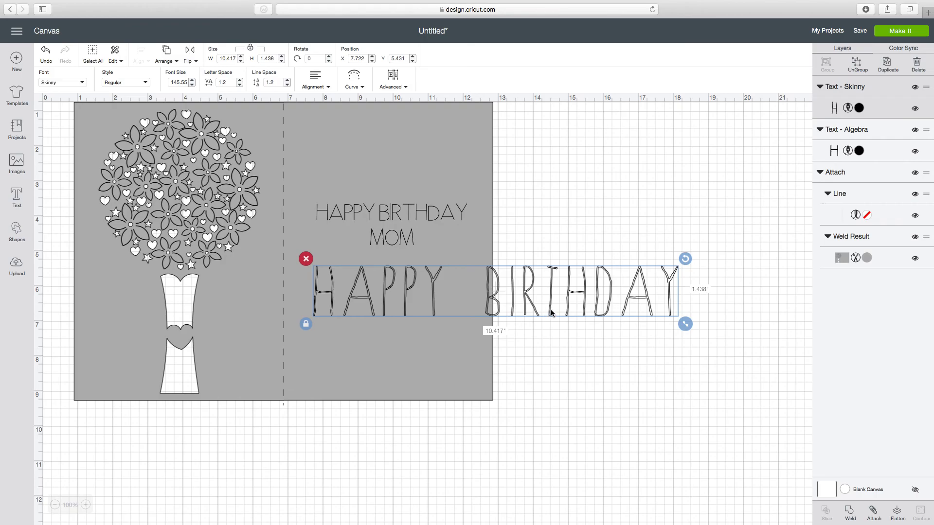
Step: Move the enlarged Skinny "Happy Birthday" text off the card and delete it
{"action": "left_click_drag", "start_coordinate": [563, 291], "coordinate": [612, 292]}
{"action": "left_click", "coordinate": [463, 290]}
{"action": "left_click_drag", "start_coordinate": [420, 289], "coordinate": [603, 290]}
{"action": "left_click", "coordinate": [490, 269]}
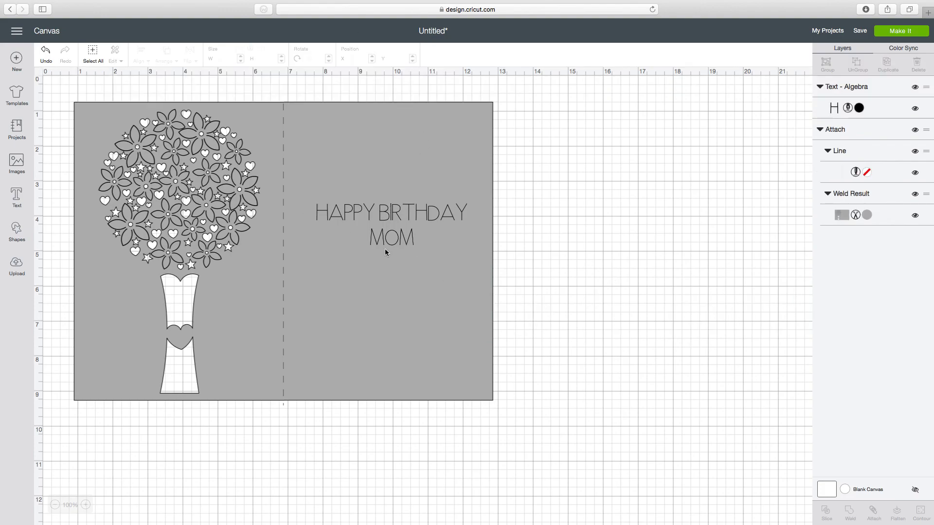
Step: Attach the "Happy Birthday Mom" greeting to the scored card and send the project to the mat preview
{"action": "left_click", "coordinate": [385, 212]}
{"action": "left_click_drag", "start_coordinate": [558, 160], "coordinate": [227, 306]}
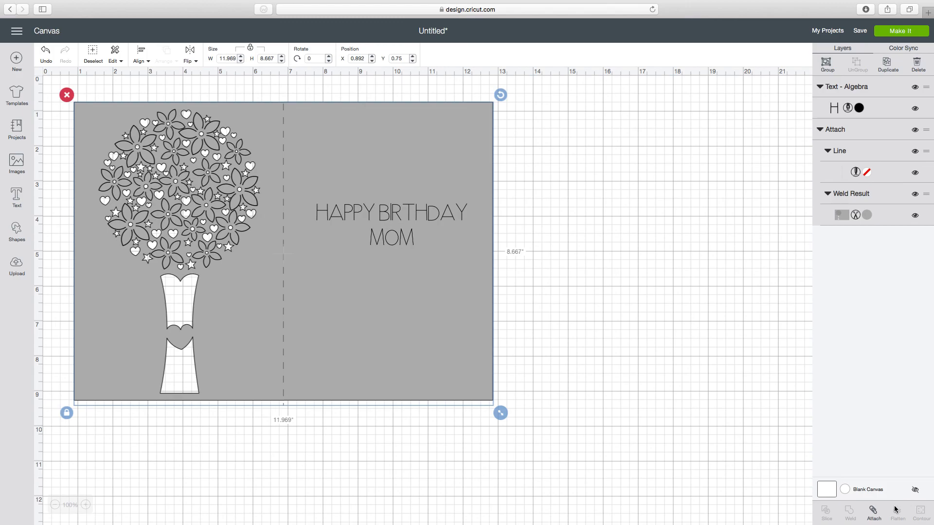
{"action": "left_click", "coordinate": [873, 515]}
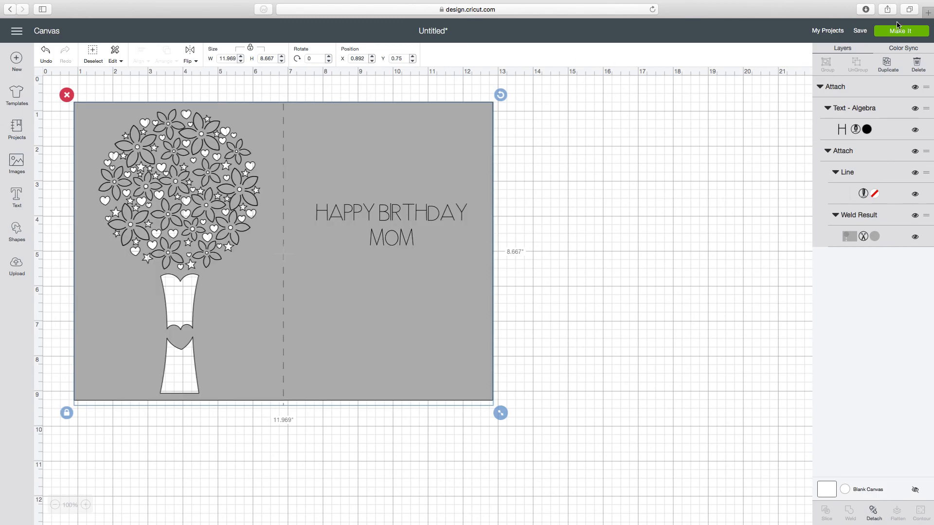
{"action": "left_click", "coordinate": [907, 36]}
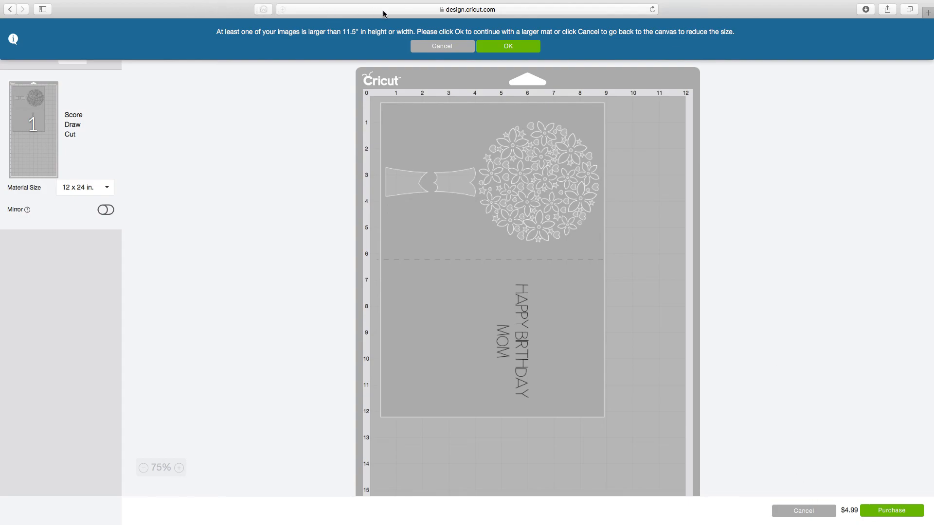
{"action": "mouse_move", "coordinate": [676, 514]}
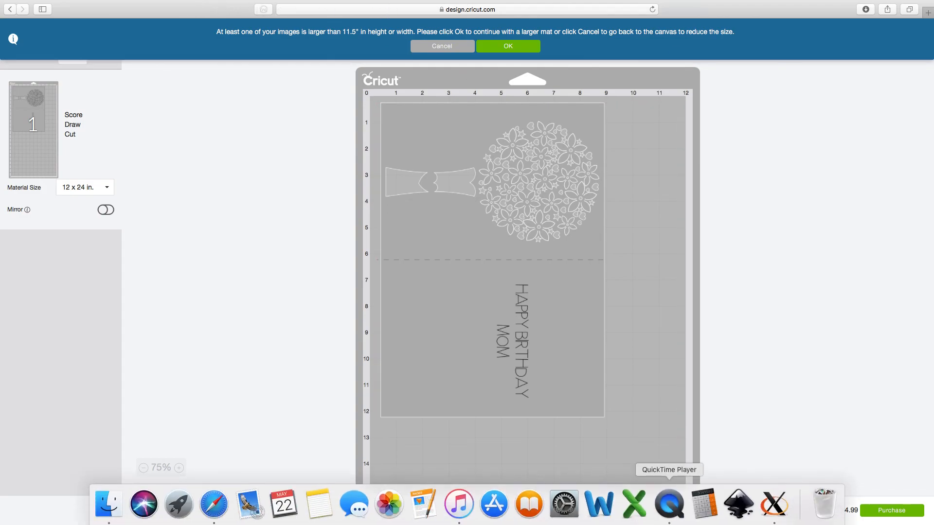
{"action": "right_click", "coordinate": [676, 515]}
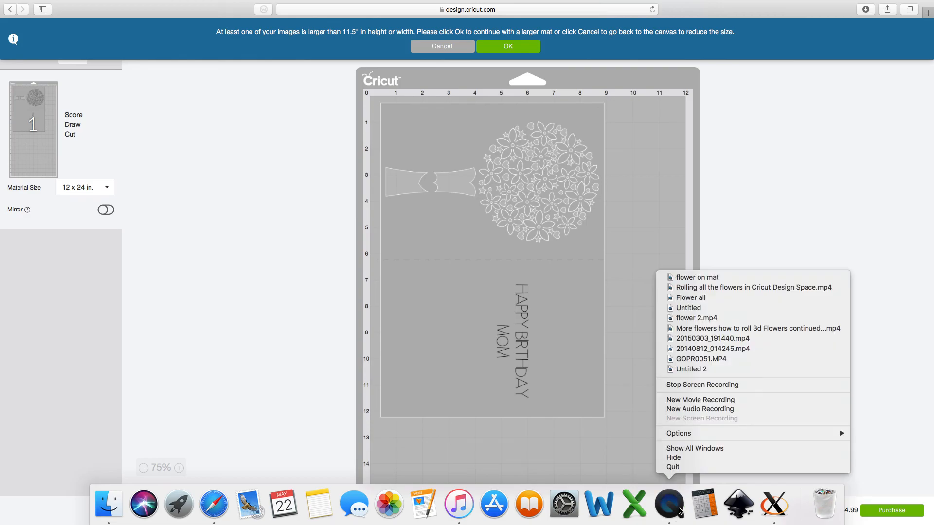